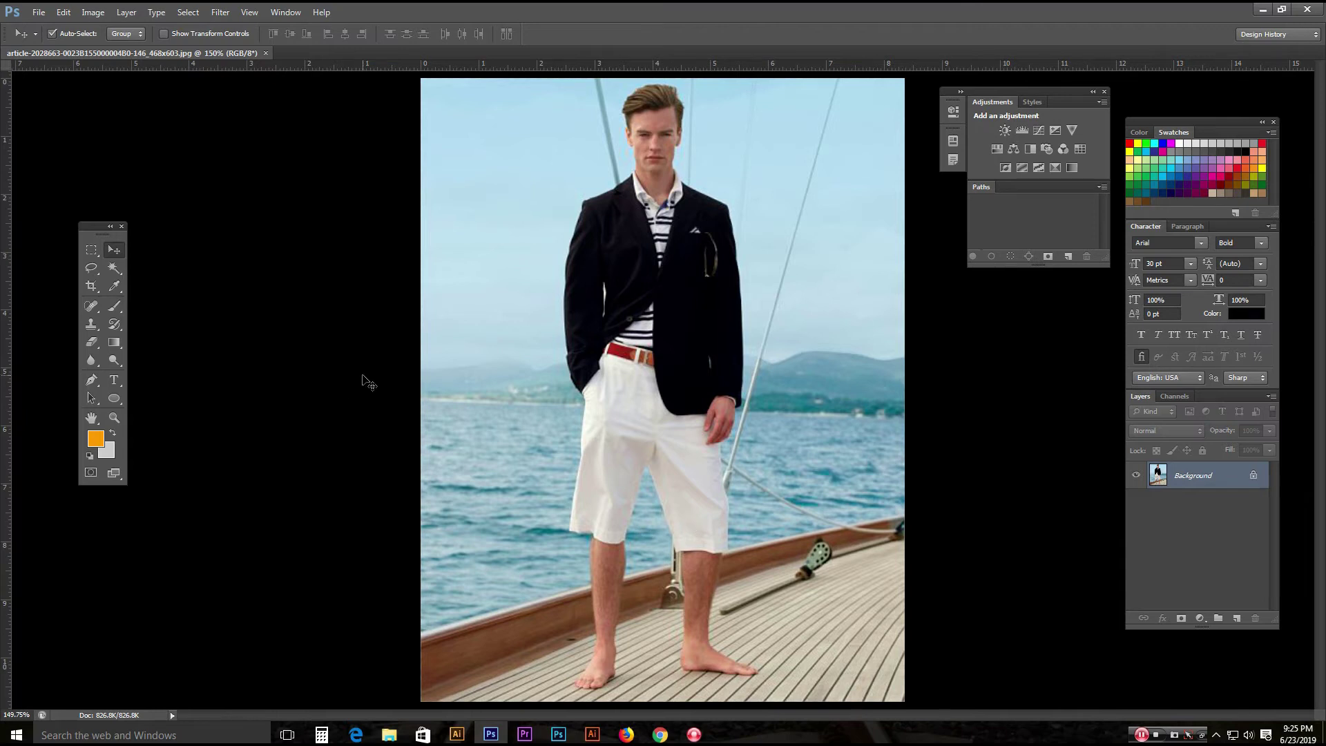
Show the File > Scripts submenu listing Image Processor and Flatten All Layer Effects.
click(43, 12)
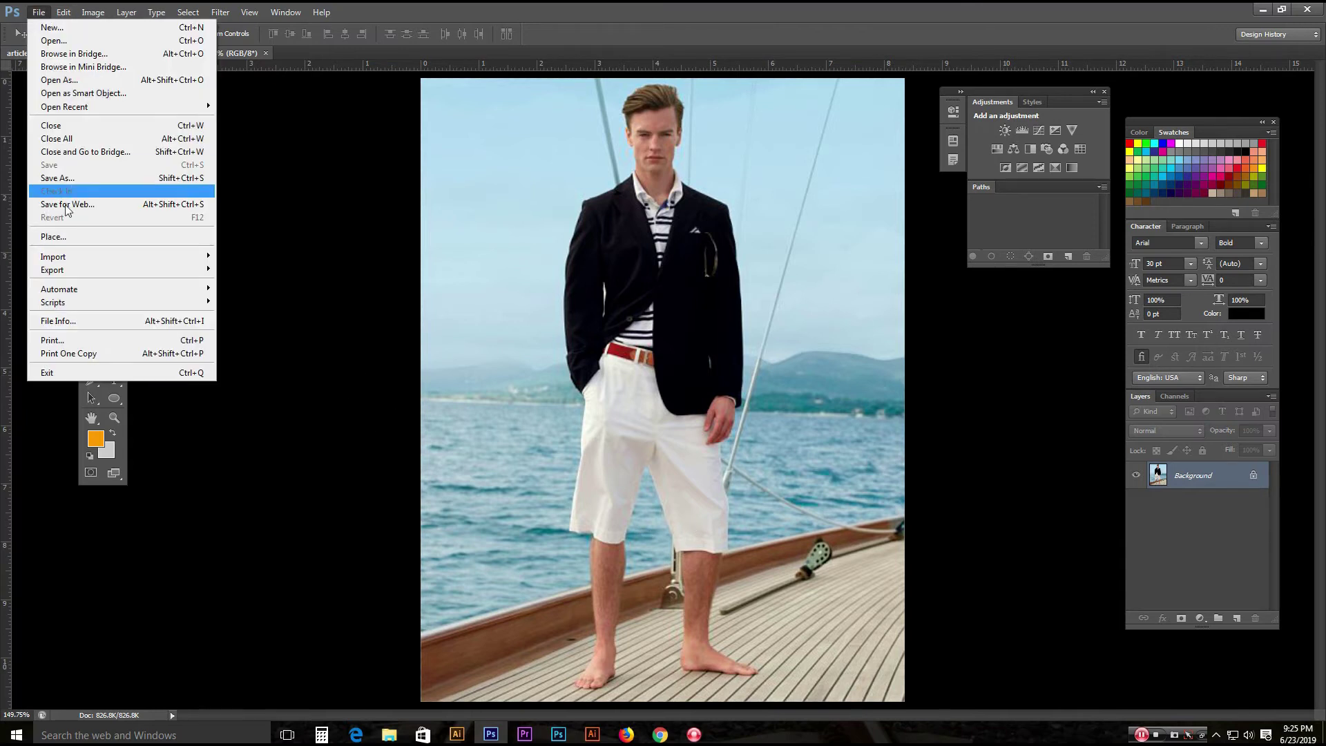
mouse_move(83, 304)
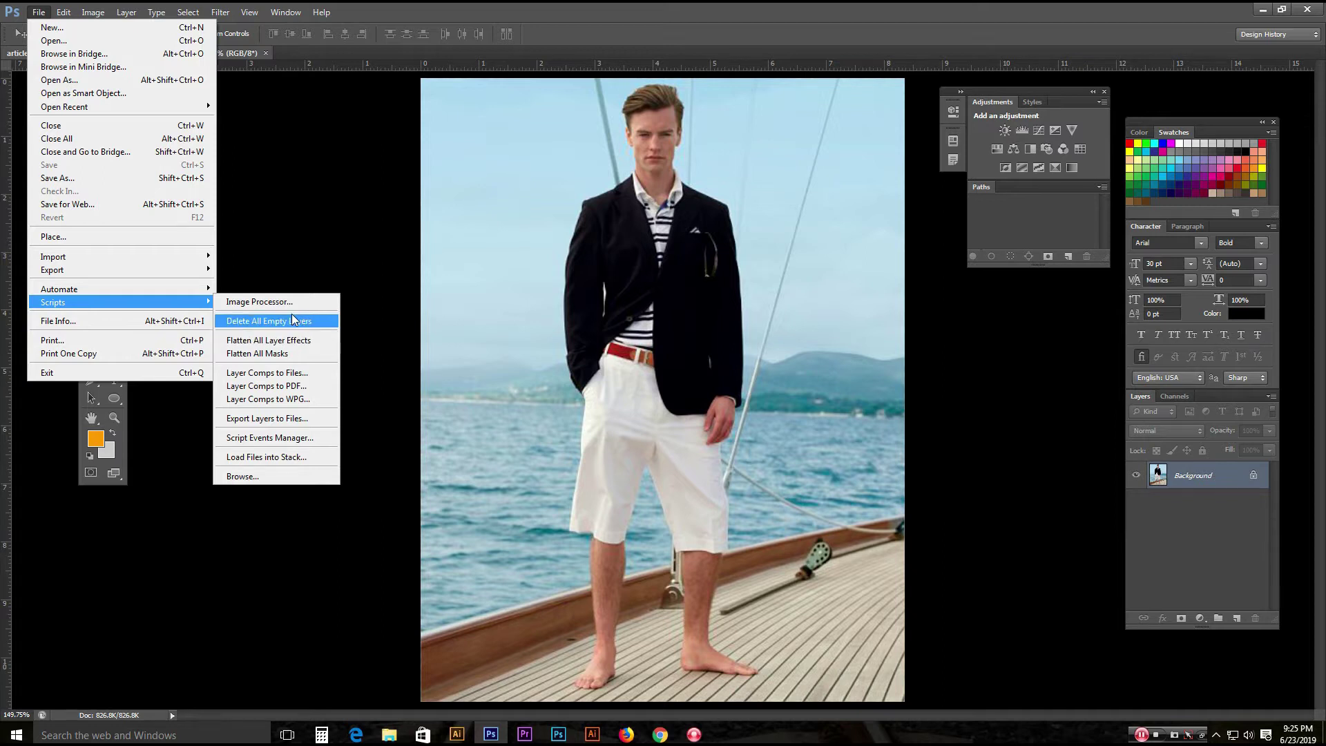
mouse_move(118, 291)
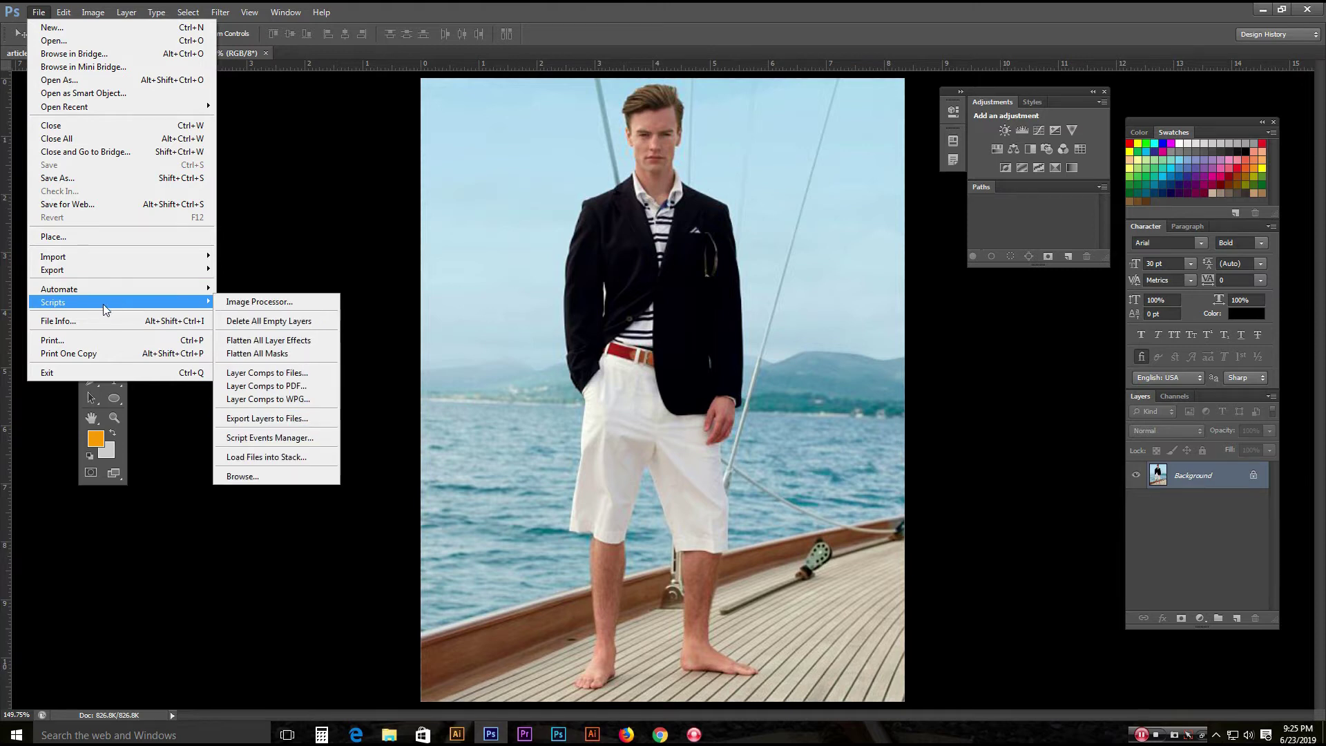
Launch the Image Processor script and choose the Photo Edit folder as the image source.
click(259, 304)
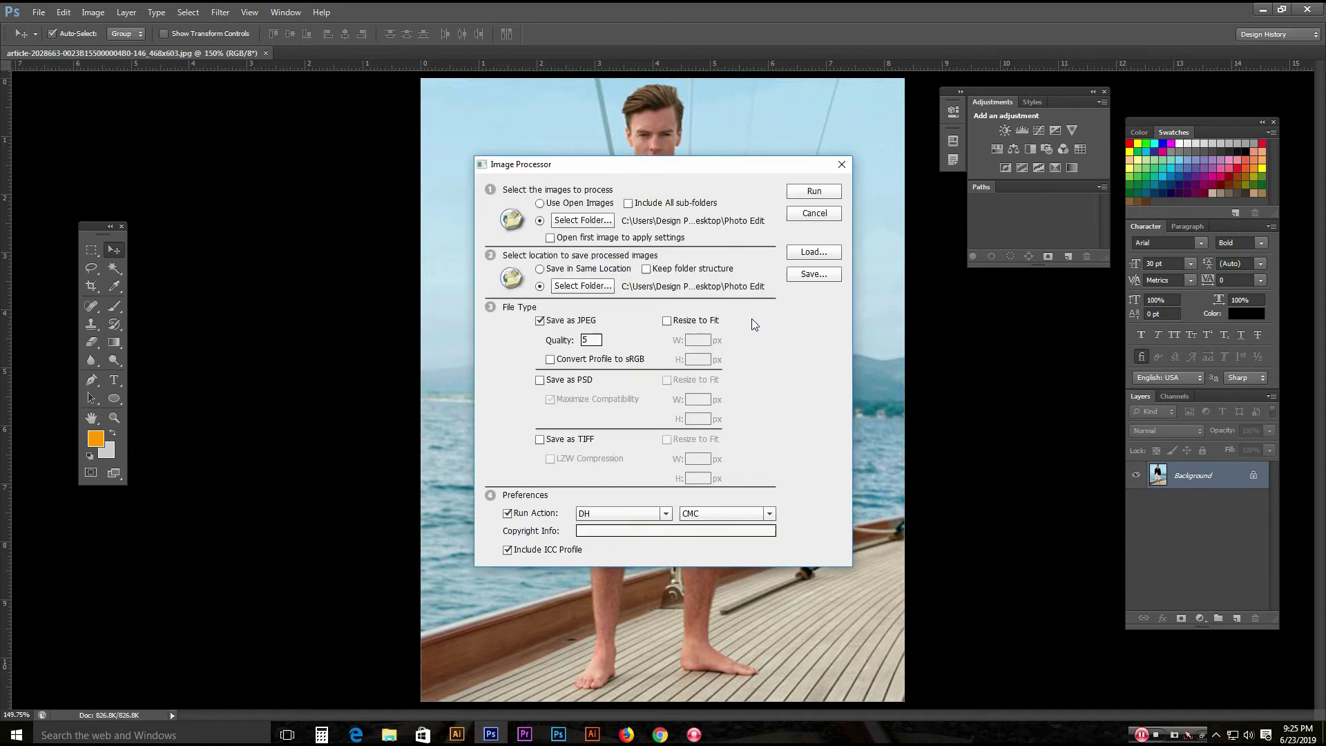
drag(654, 172, 611, 155)
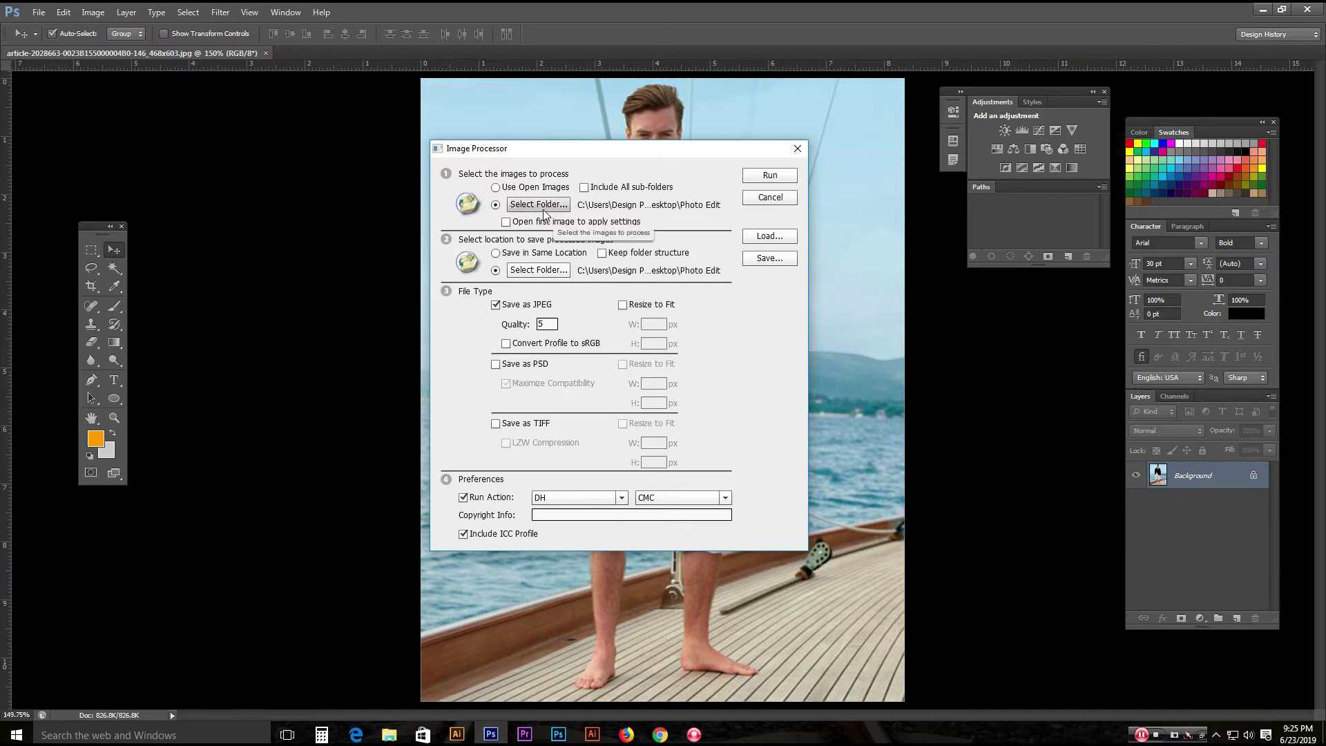
click(538, 206)
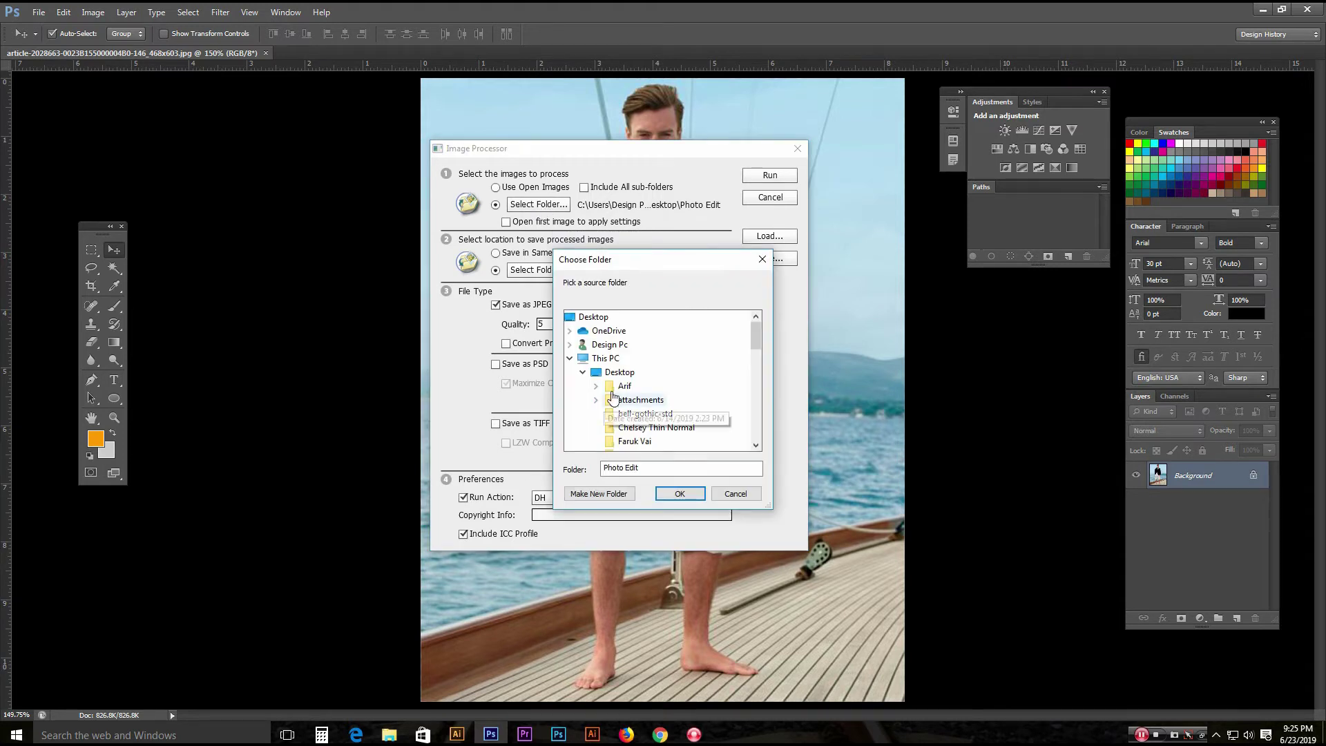
drag(756, 338, 757, 367)
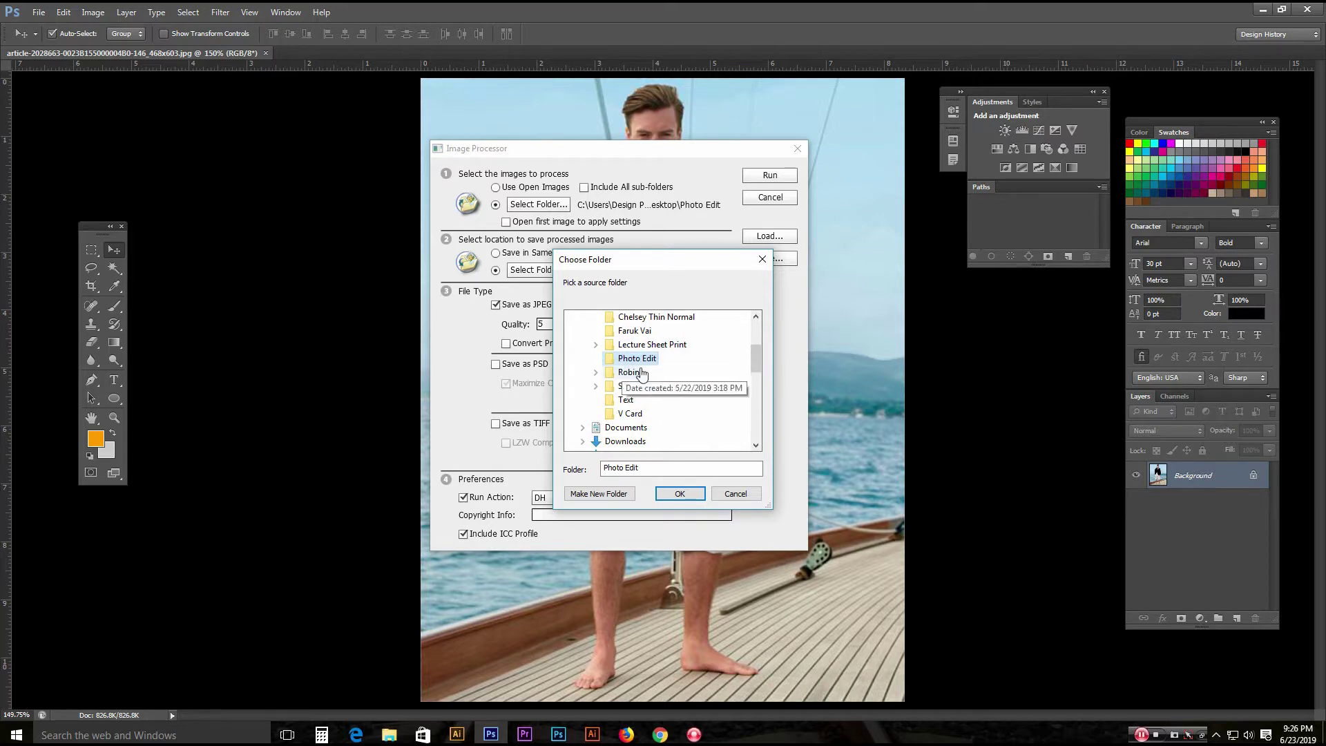
click(674, 493)
drag(573, 142, 574, 246)
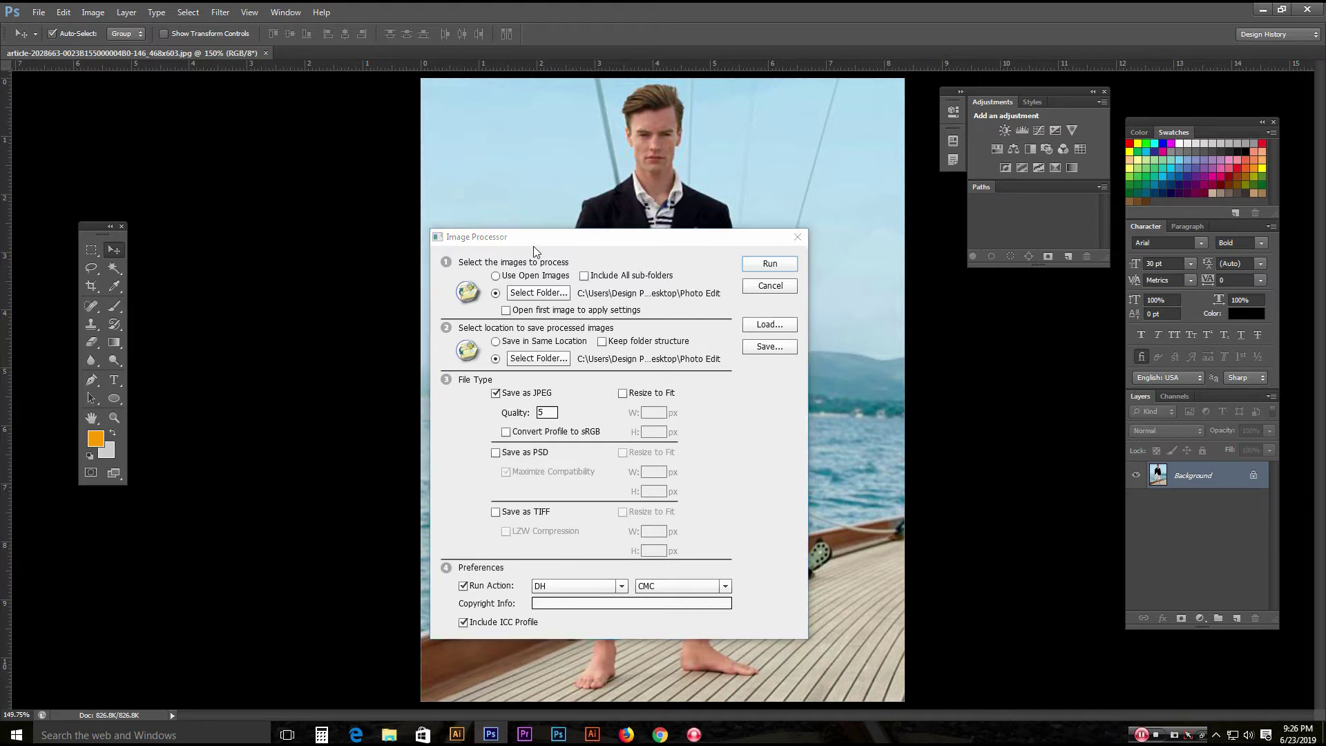
drag(537, 250, 602, 103)
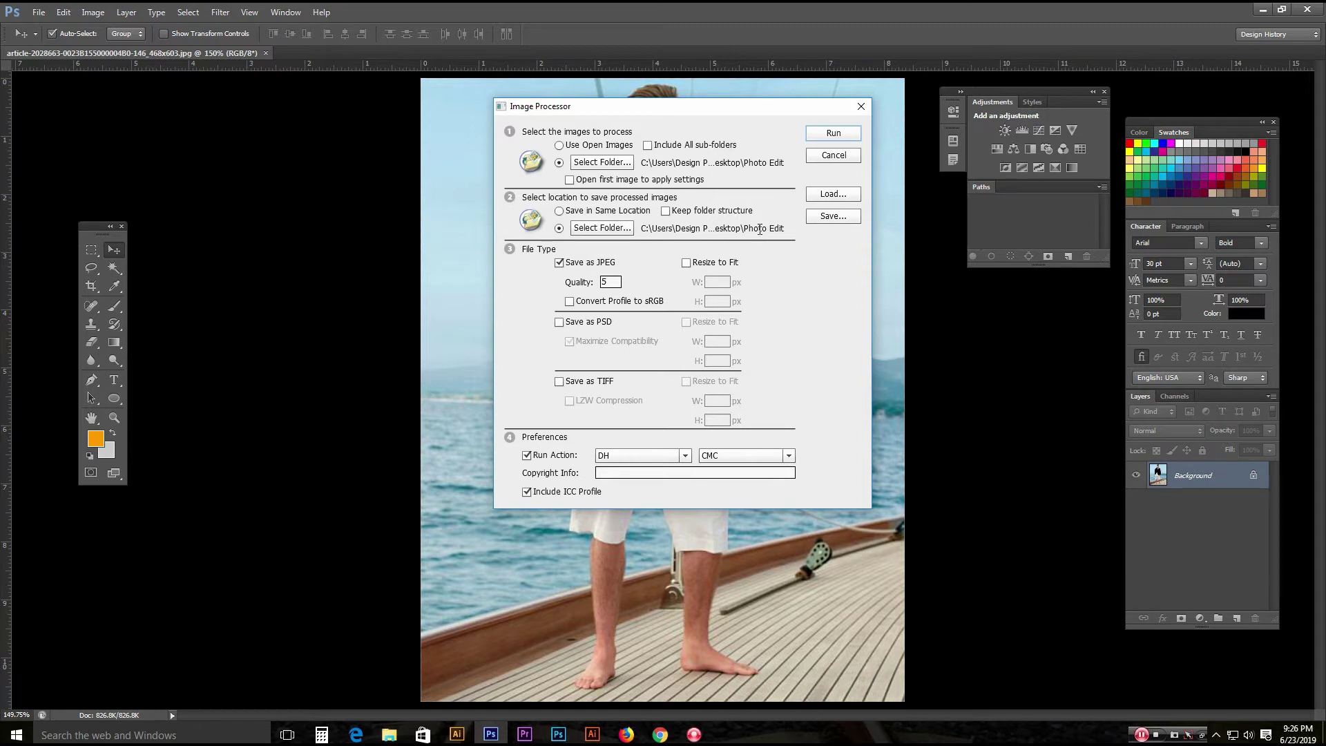
Pick Photo Edit as the destination, then switch to Save in Same Location.
click(594, 229)
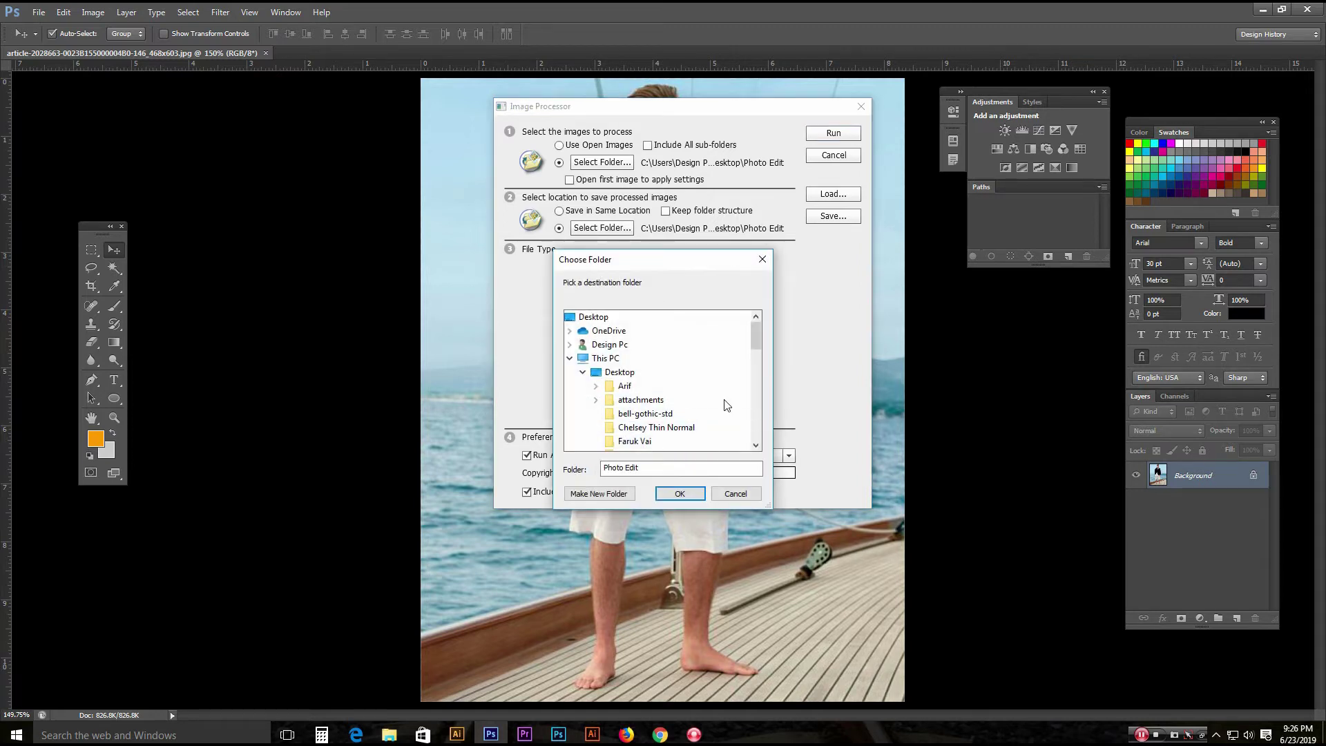
click(680, 495)
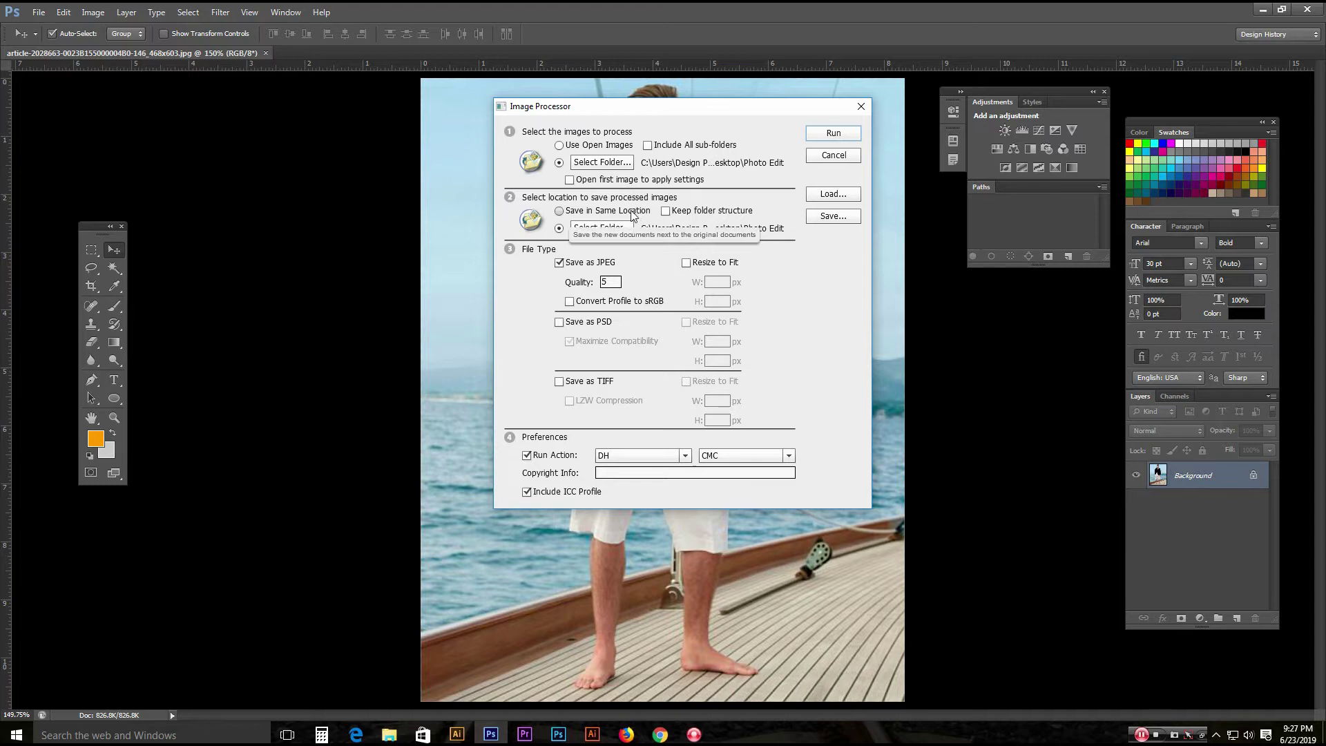
click(598, 211)
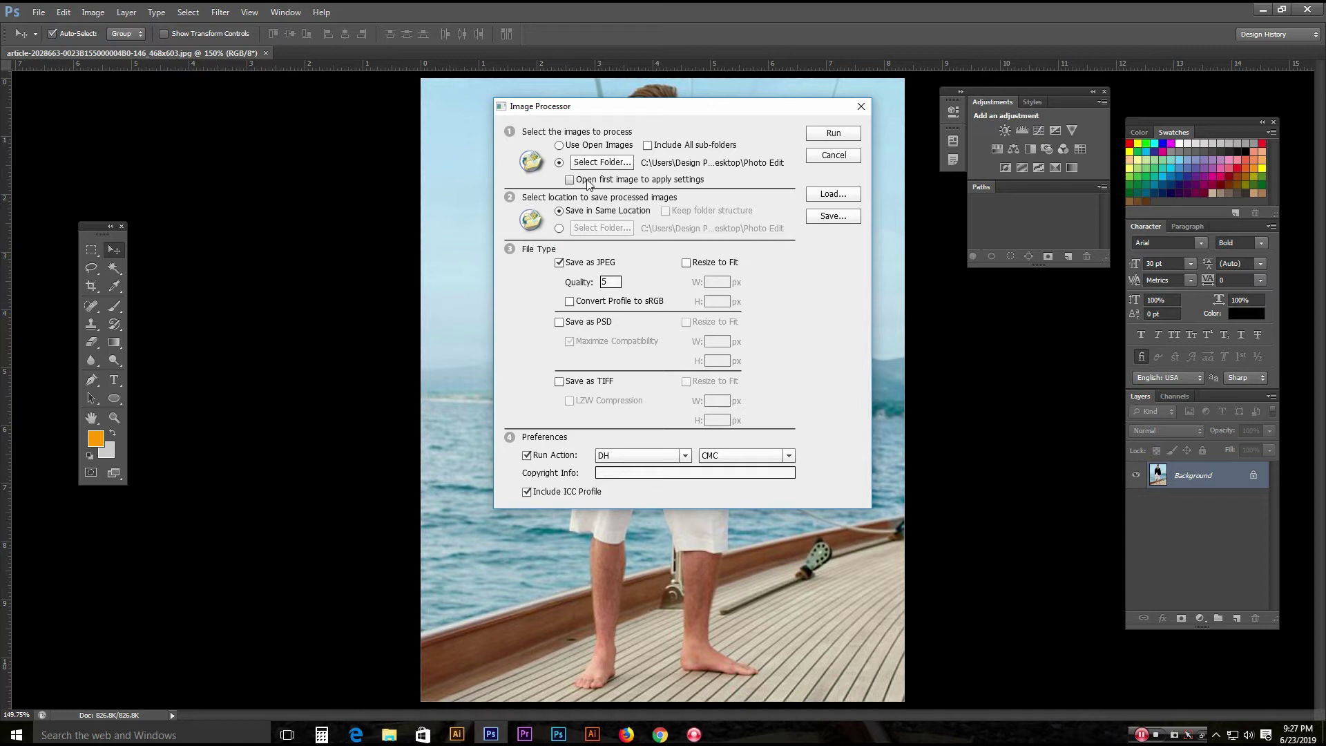
Save to the chosen Photo Edit folder and enable Save as PSD, leaving JPEG resizing off.
click(558, 229)
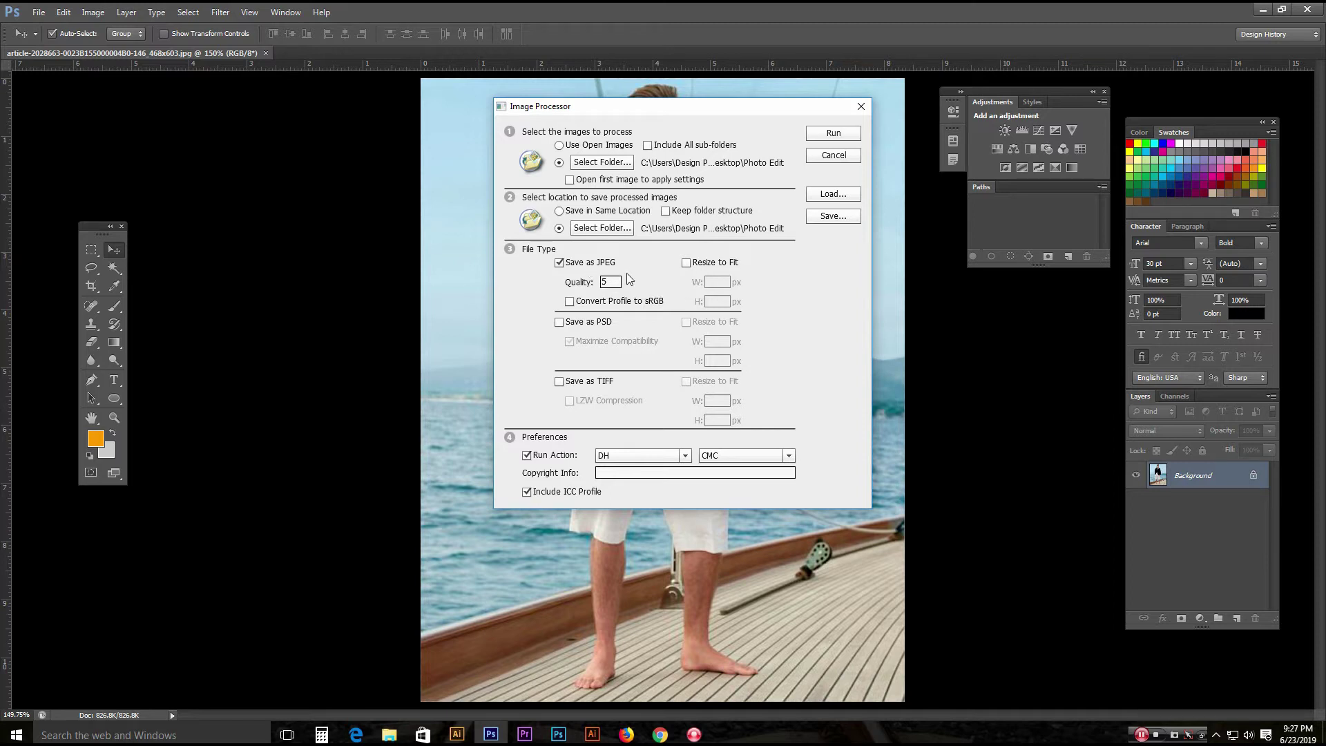
click(712, 266)
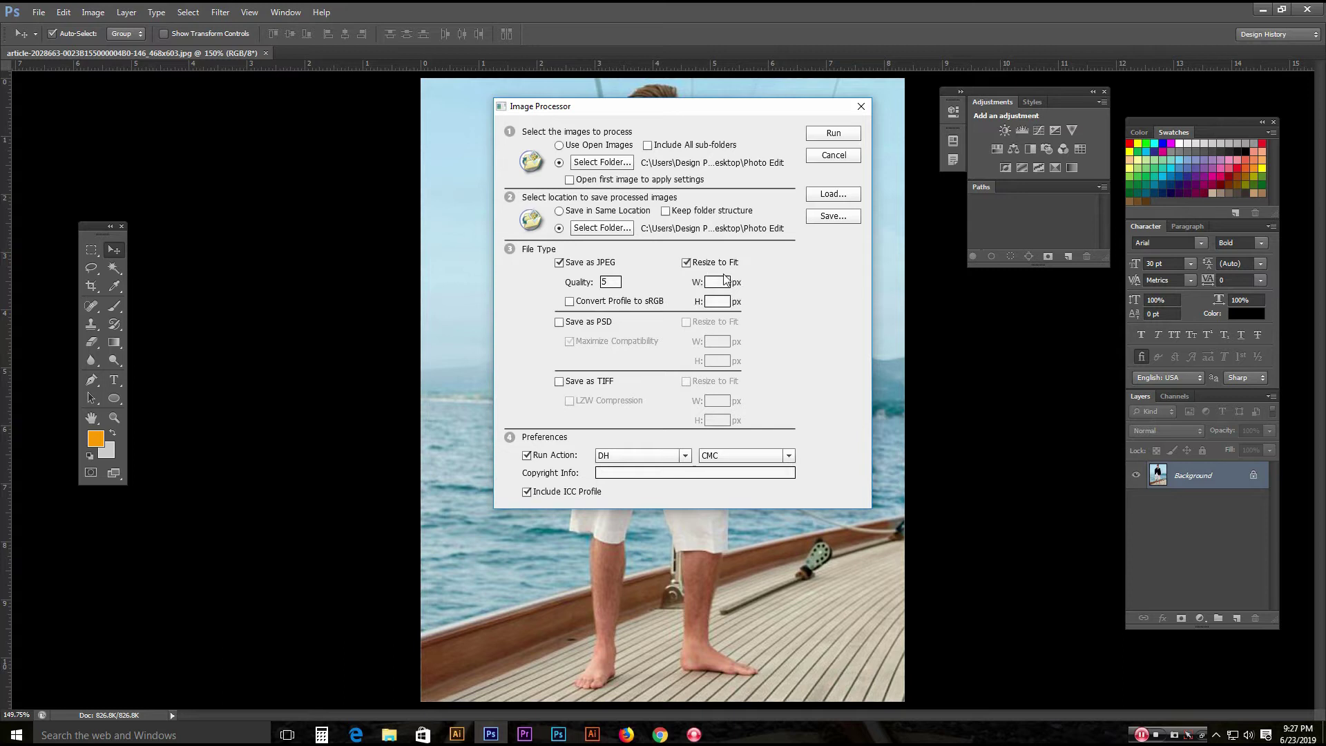
click(687, 263)
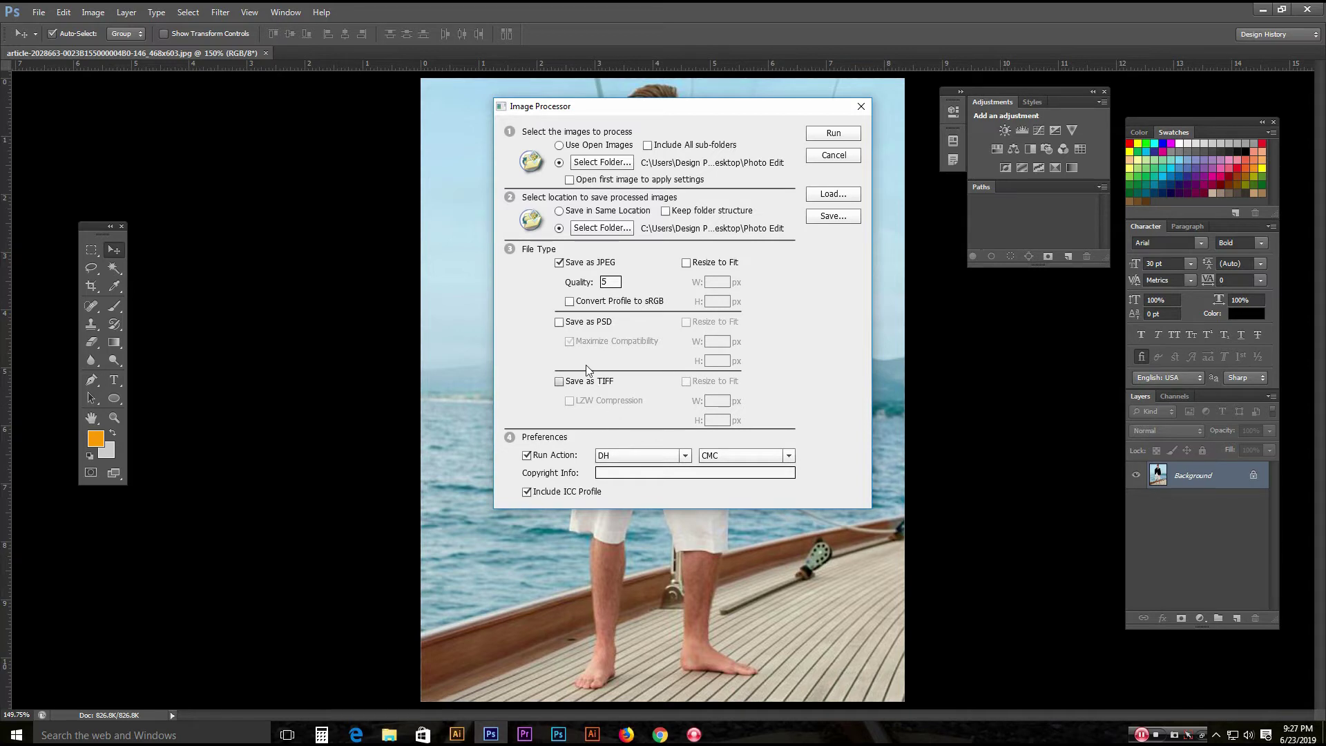
click(589, 323)
Enable Save as TIFF, leaving PSD Resize to Fit turned off.
click(711, 323)
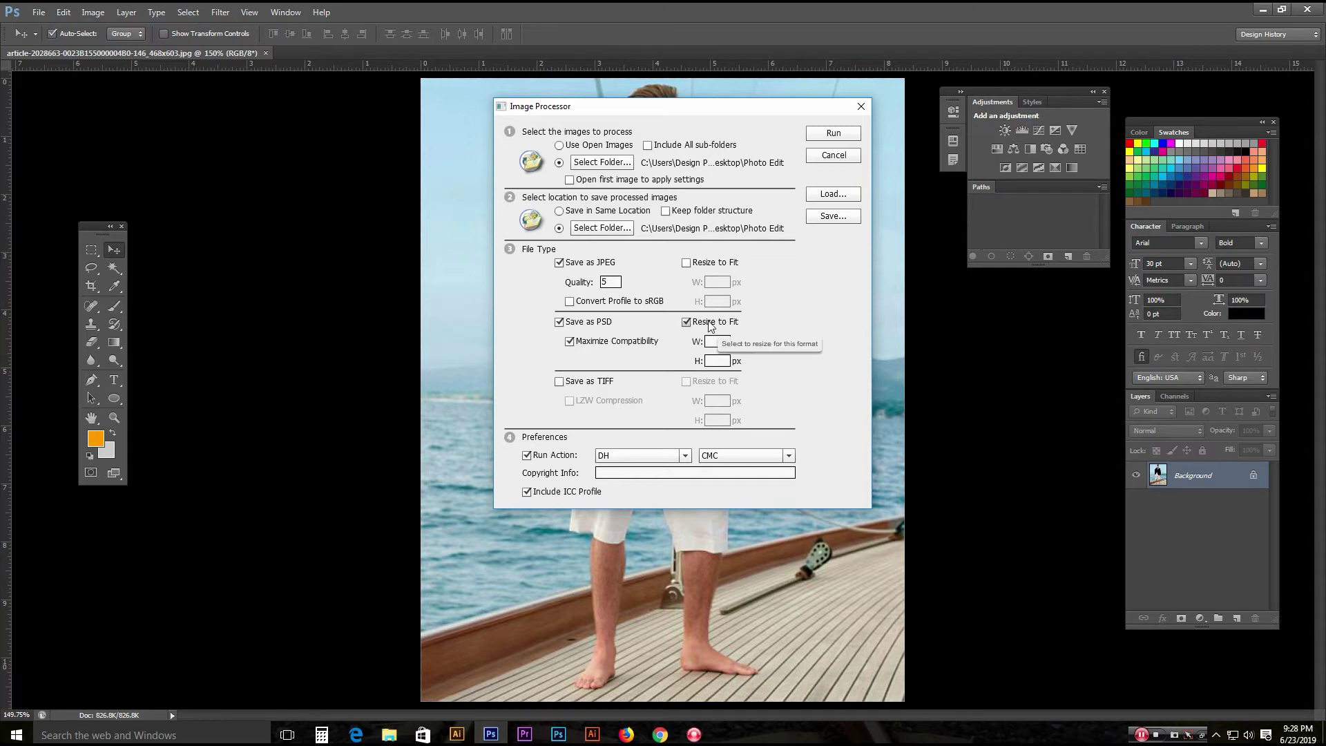
click(702, 322)
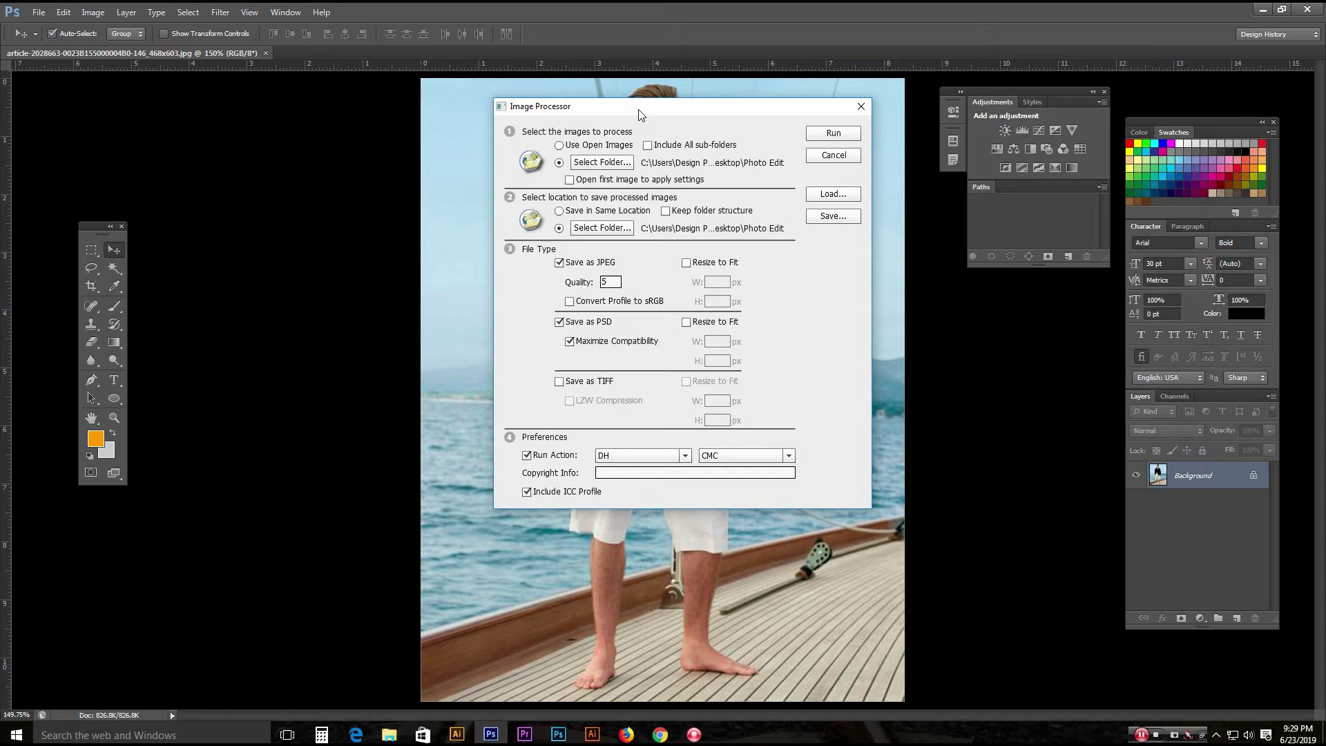
click(603, 387)
Turn off TIFF output and keep Run Action enabled.
click(581, 387)
click(550, 462)
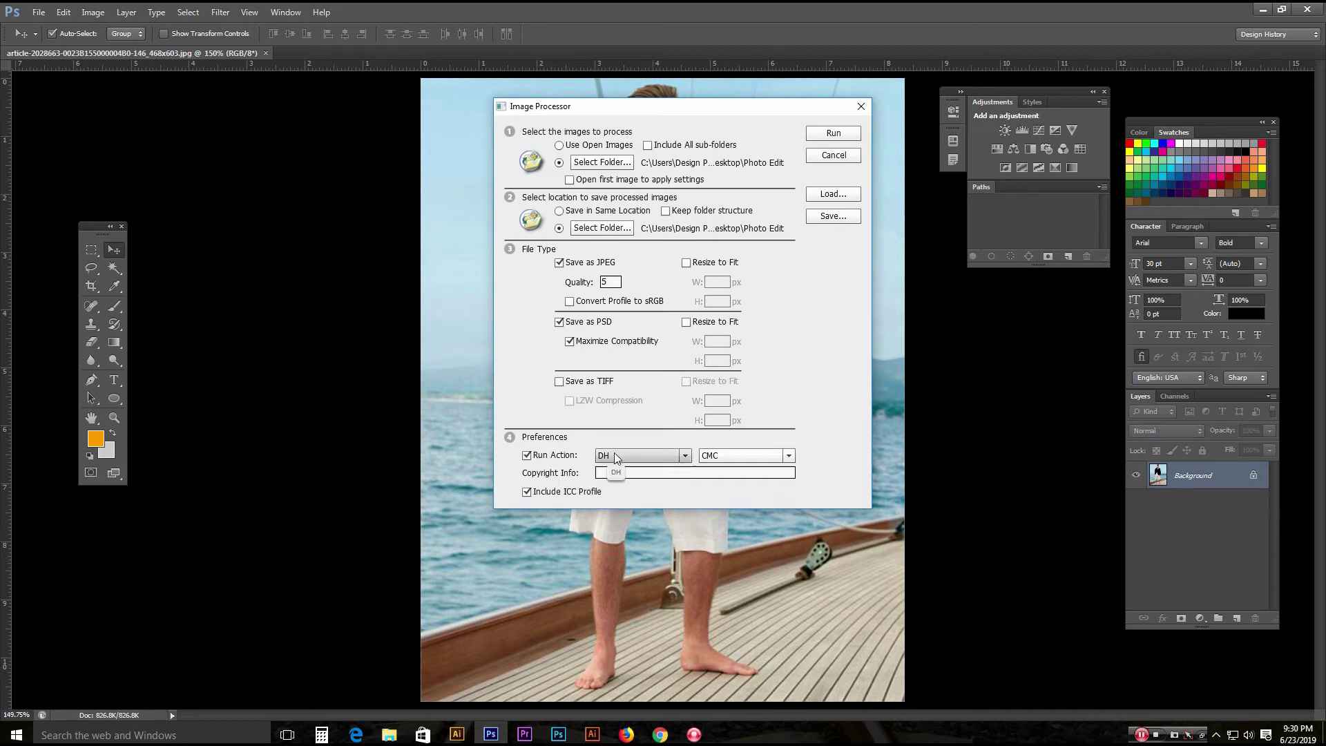
click(546, 461)
click(538, 461)
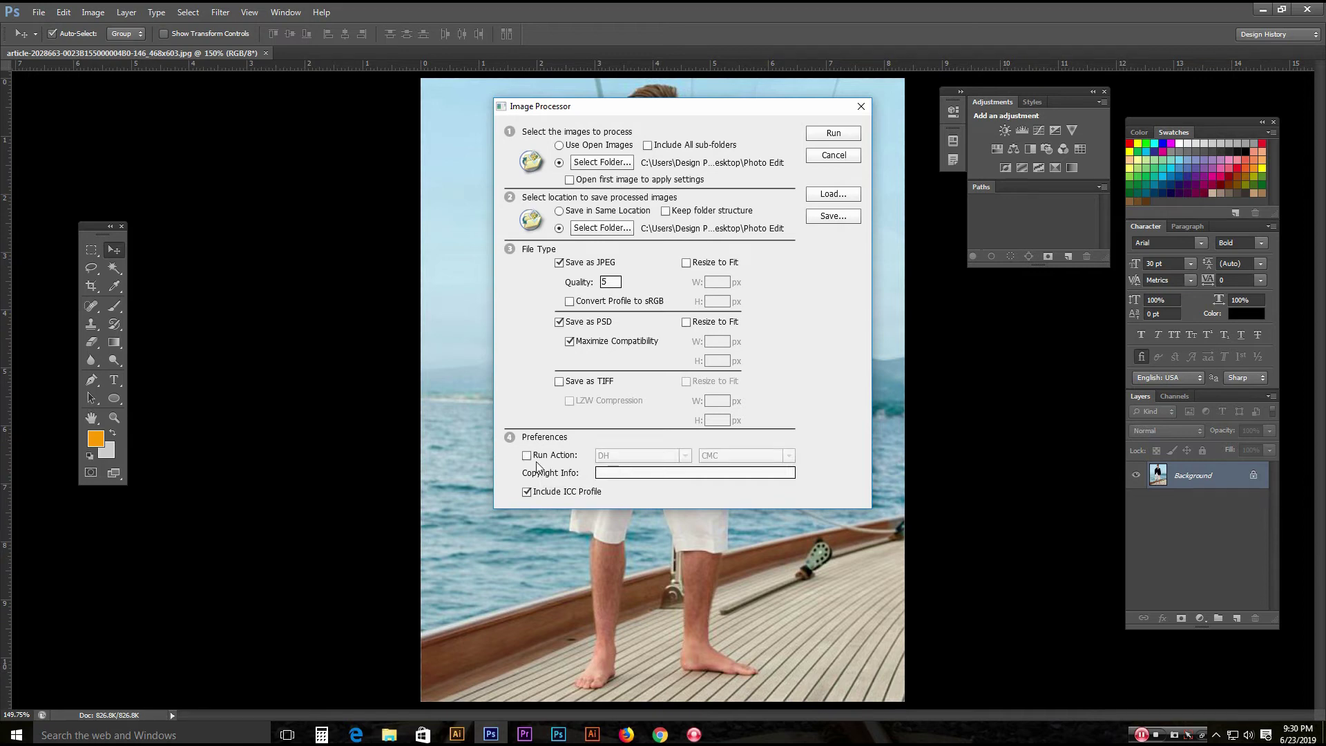
click(538, 457)
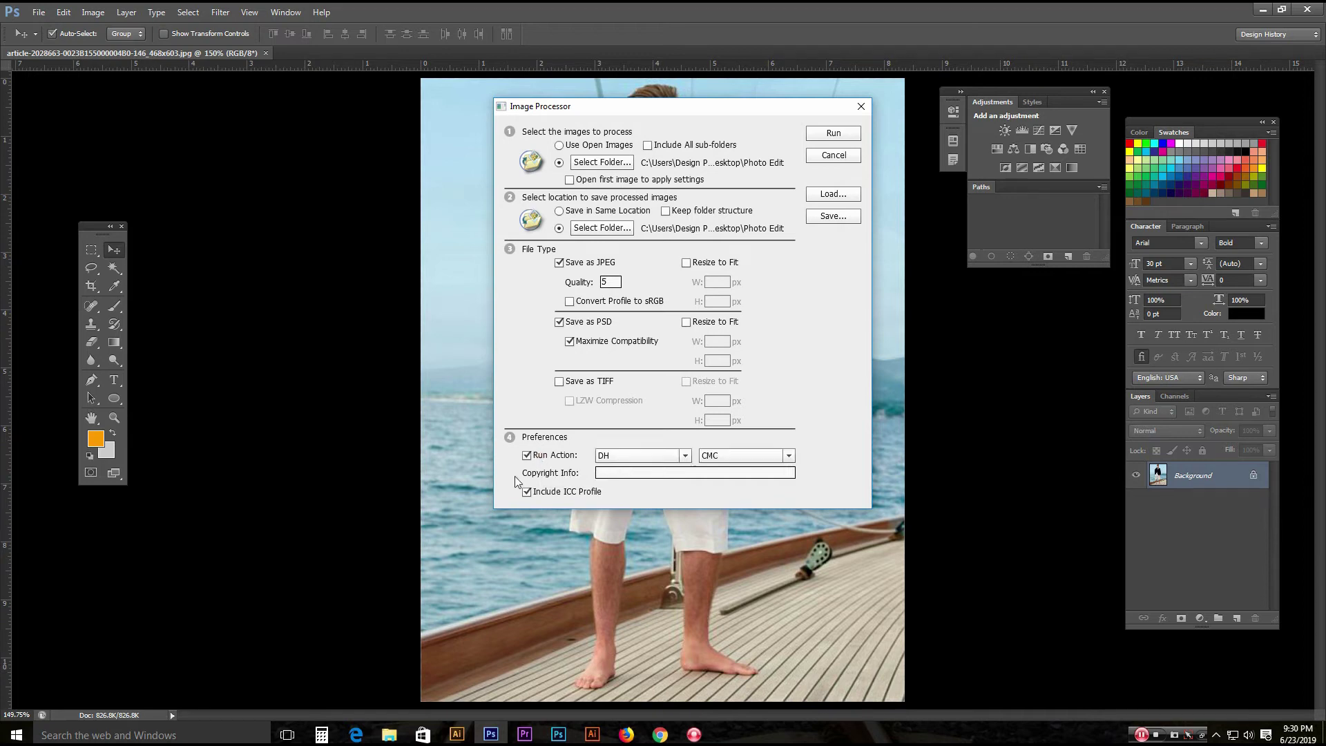
Keep the DH action set, after briefly trying RS, and run the Image Processor.
click(684, 457)
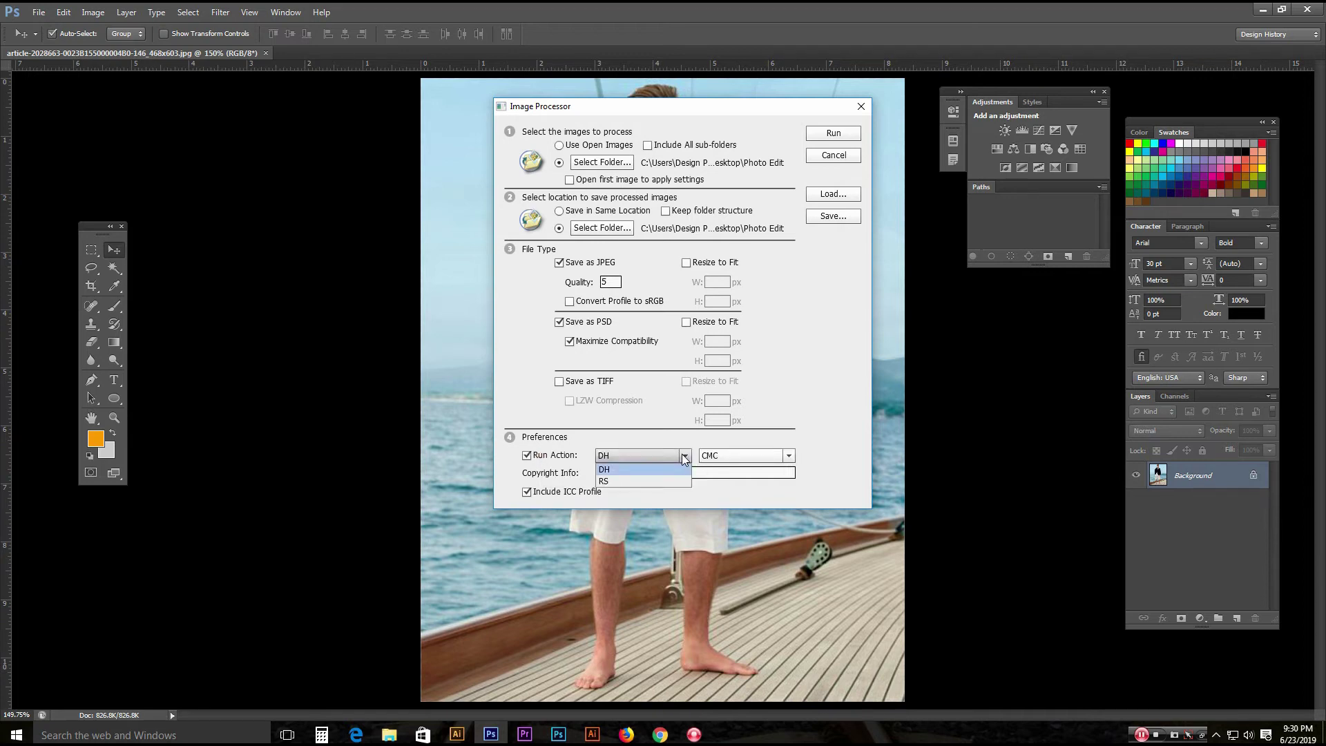
click(621, 467)
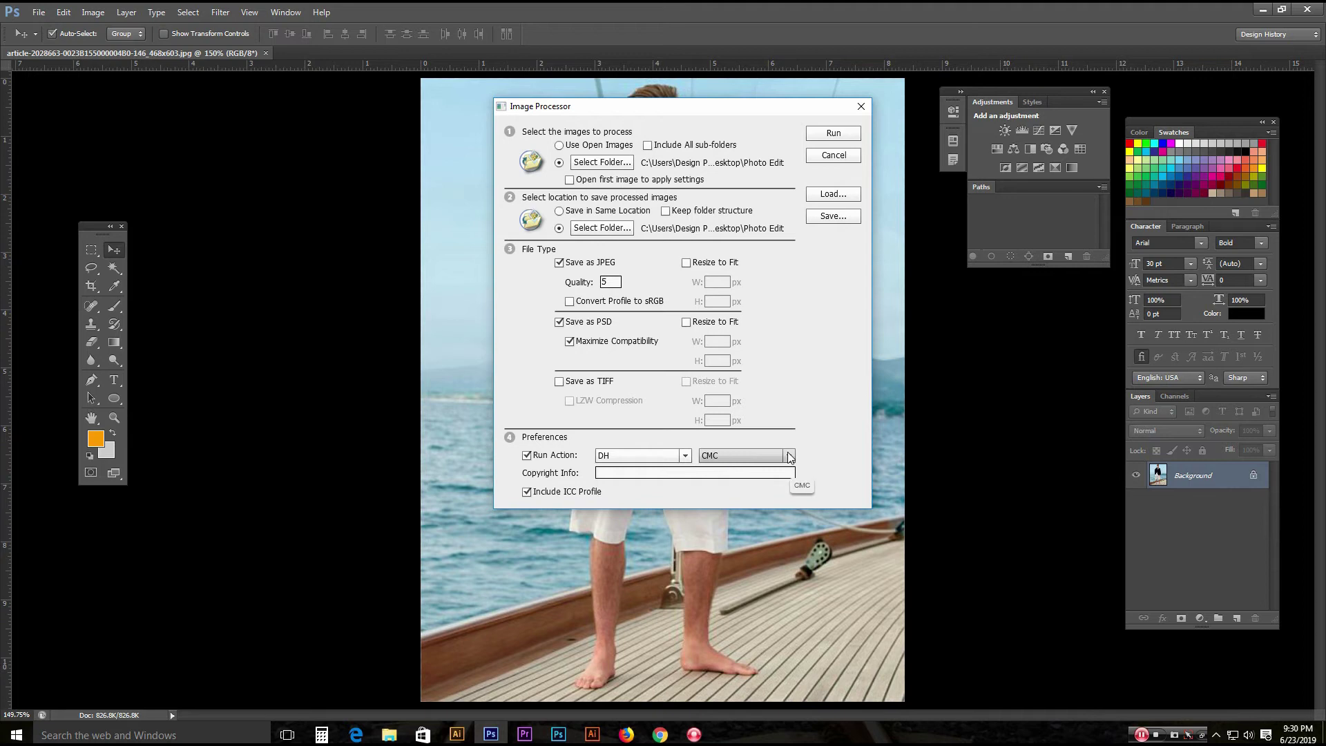
click(685, 456)
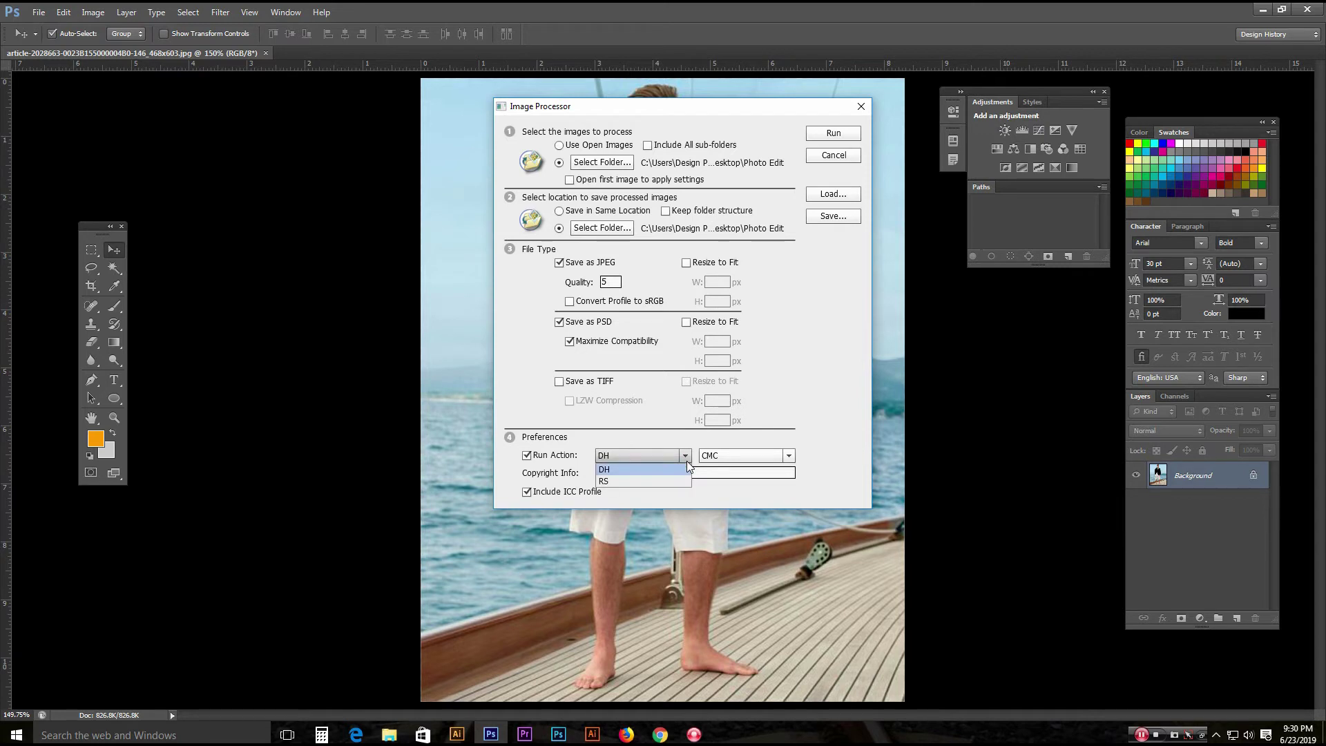
click(616, 482)
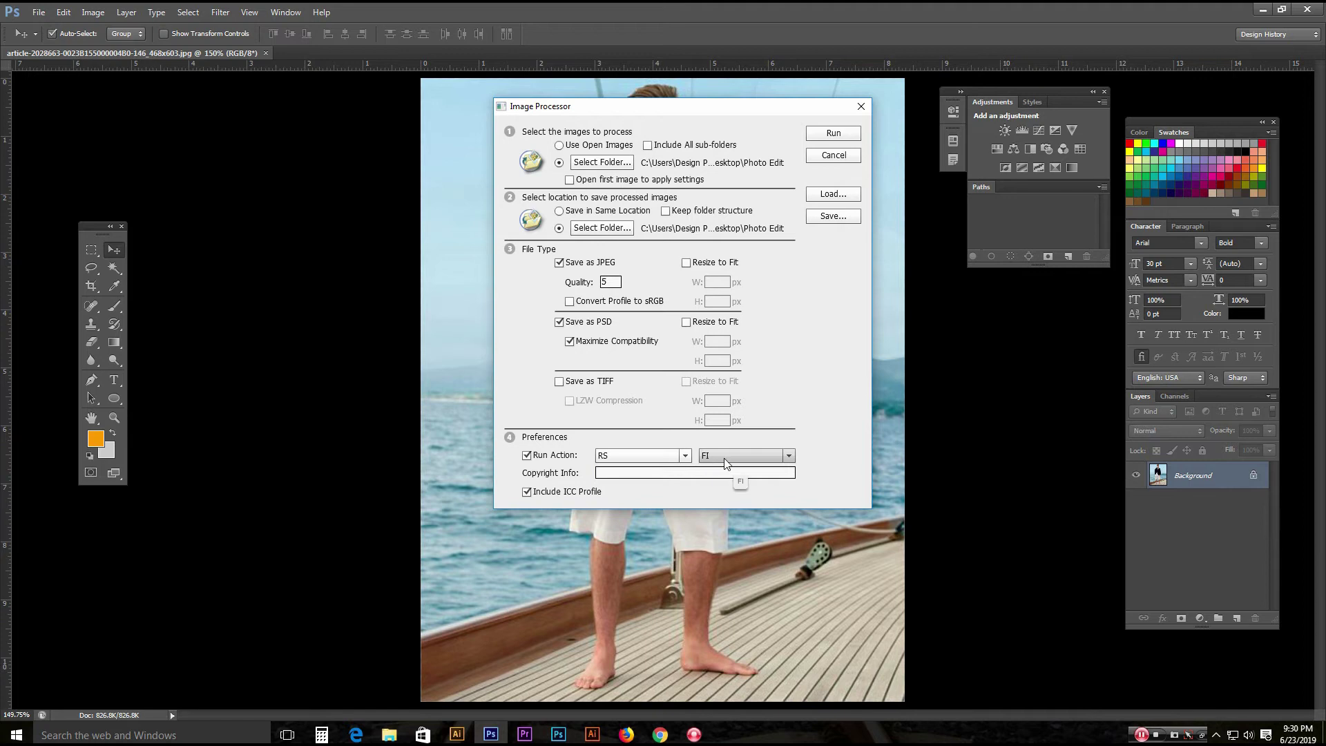
click(686, 456)
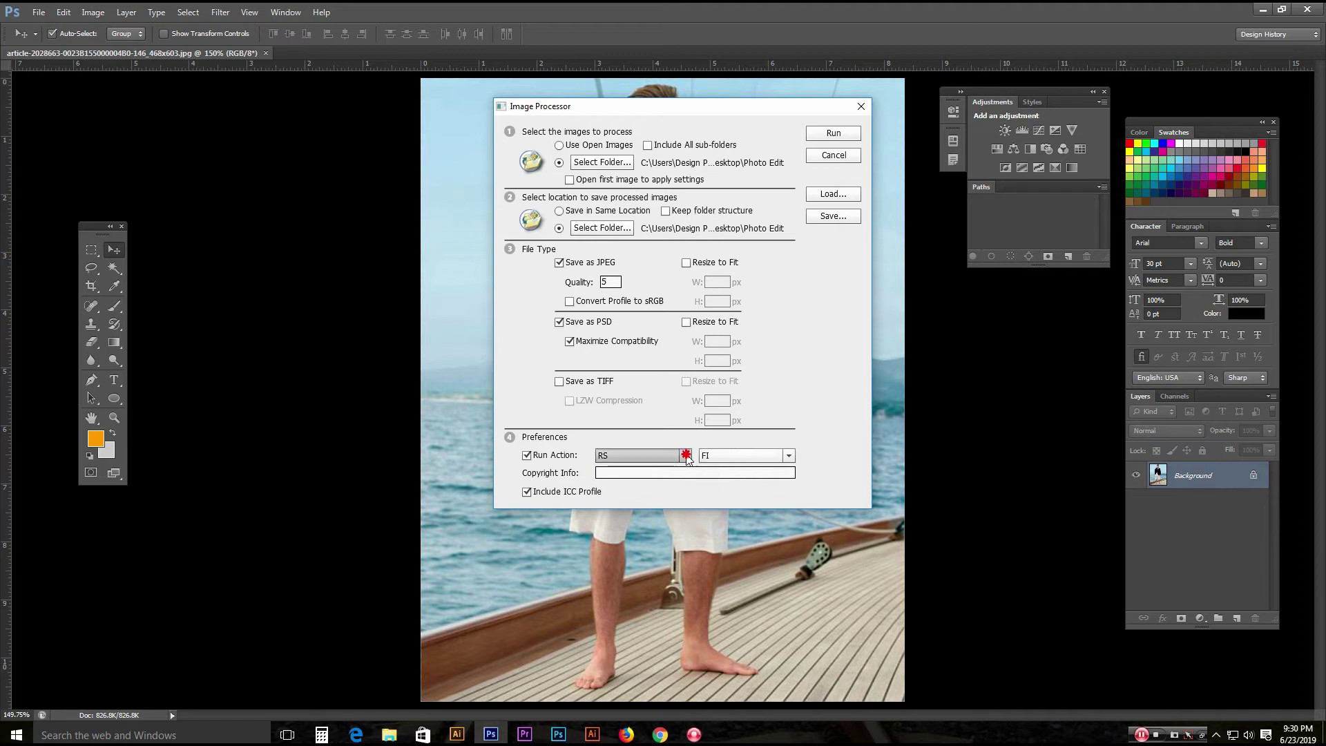
click(619, 466)
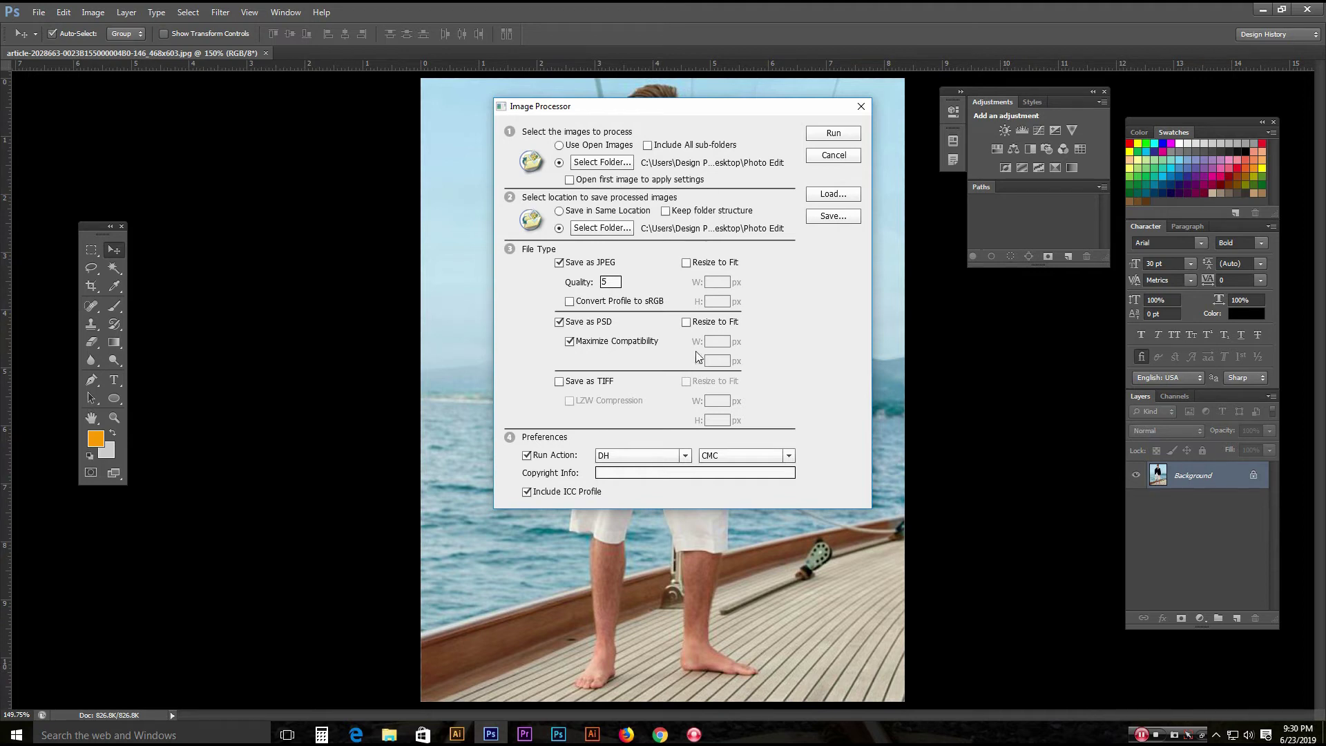
click(833, 134)
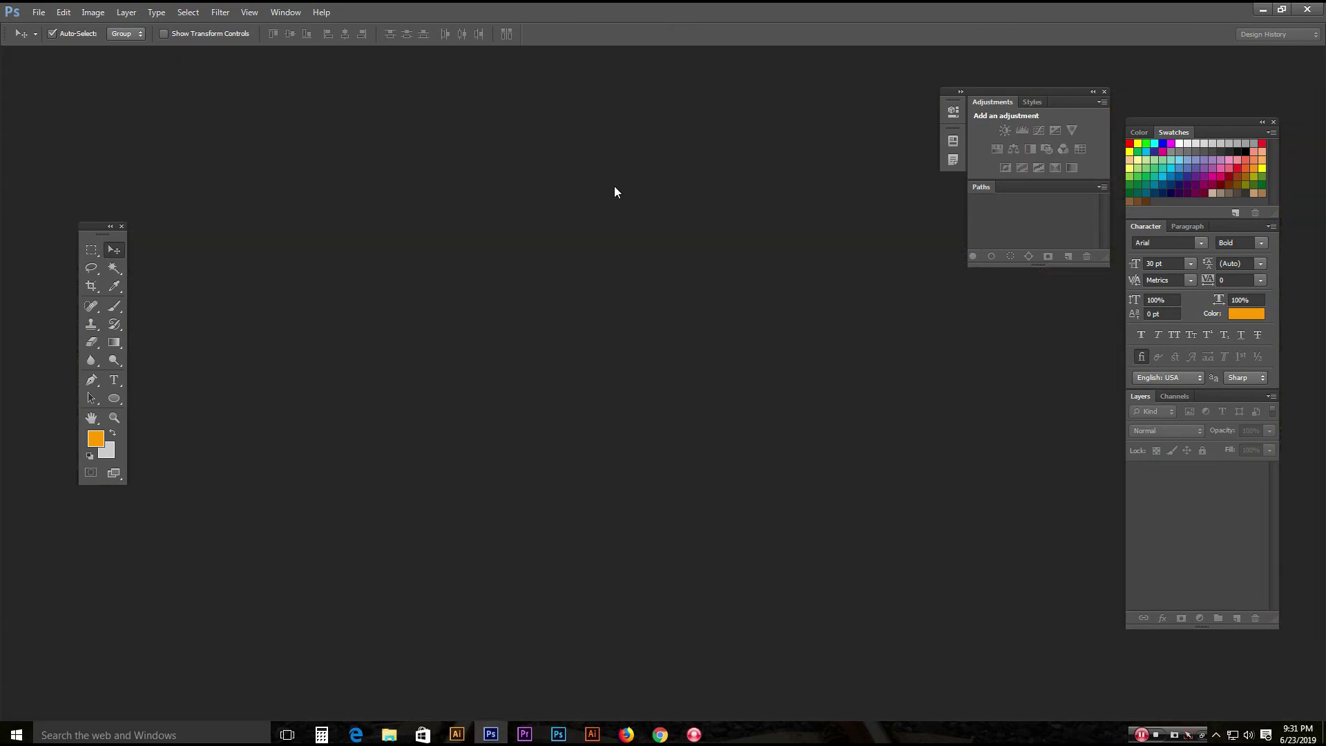
Open the Photo Edit folder in File Explorer and inspect its new JPEG and PSD subfolders.
click(1262, 7)
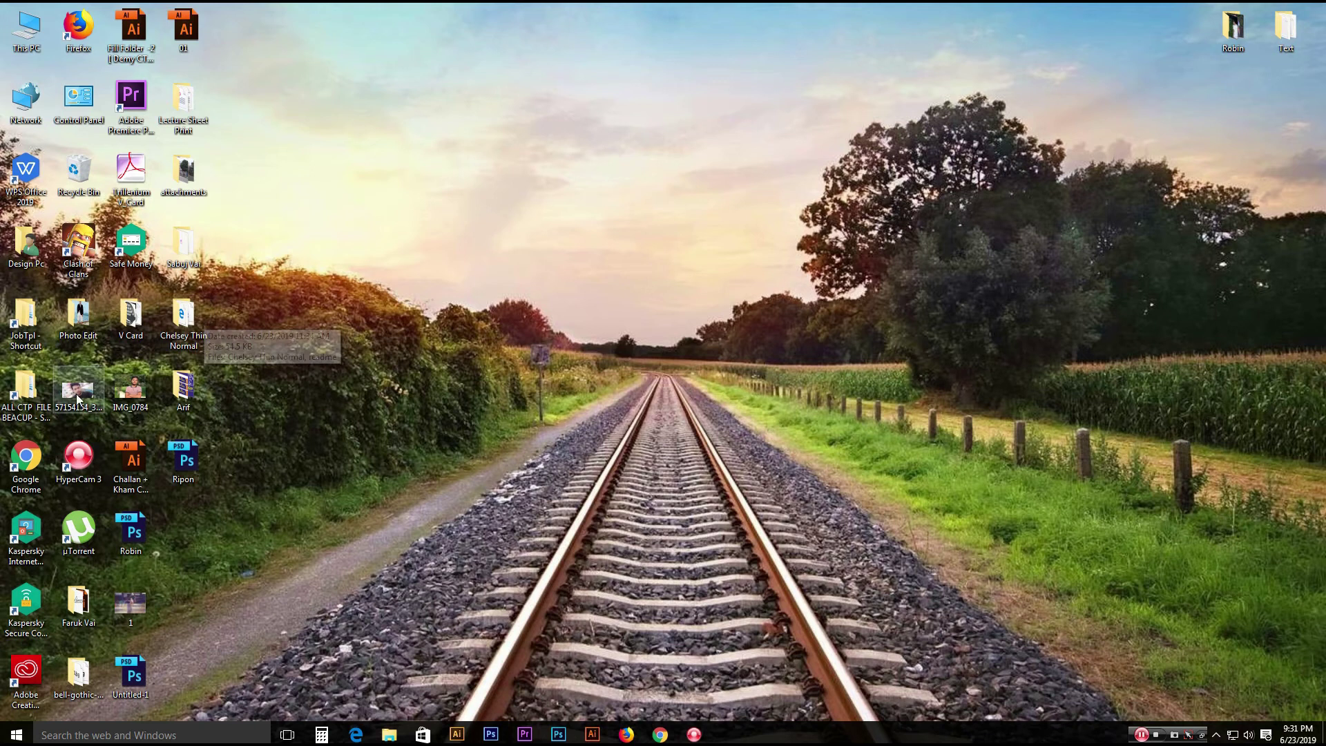
double_click(78, 316)
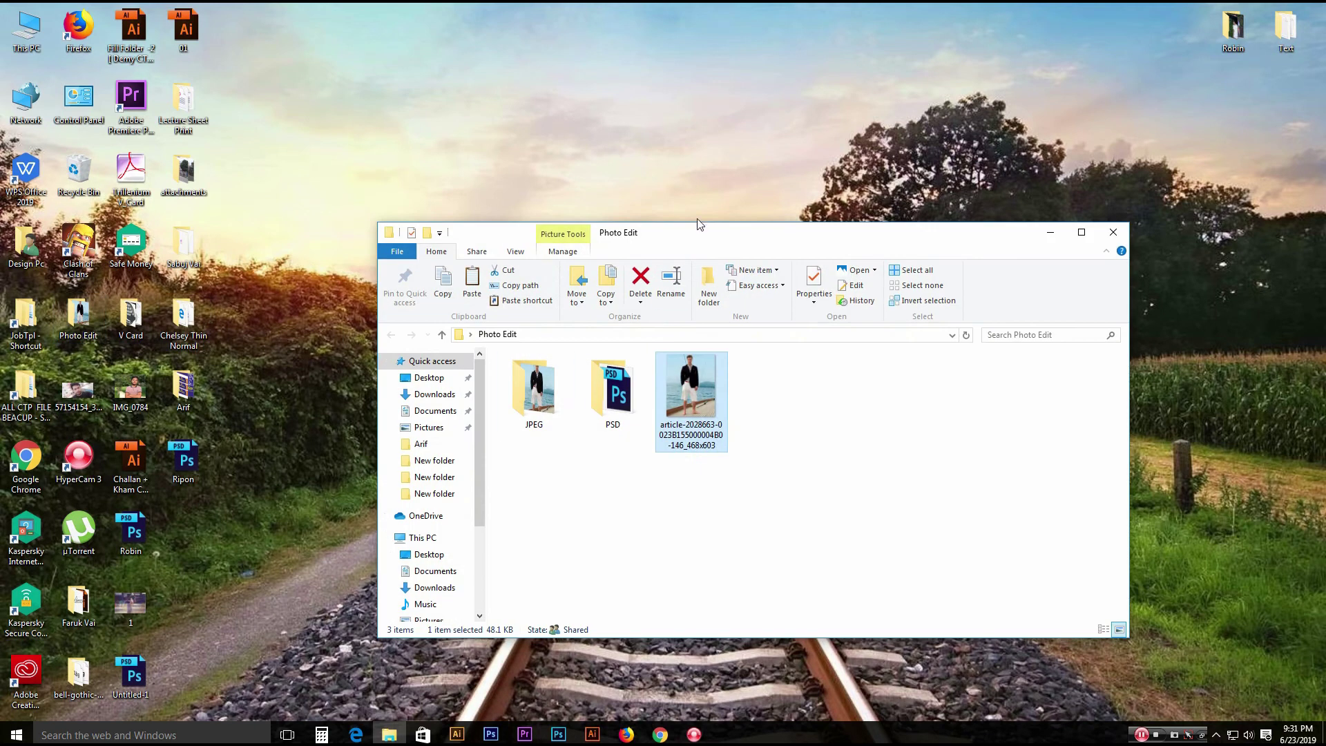
double_click(694, 235)
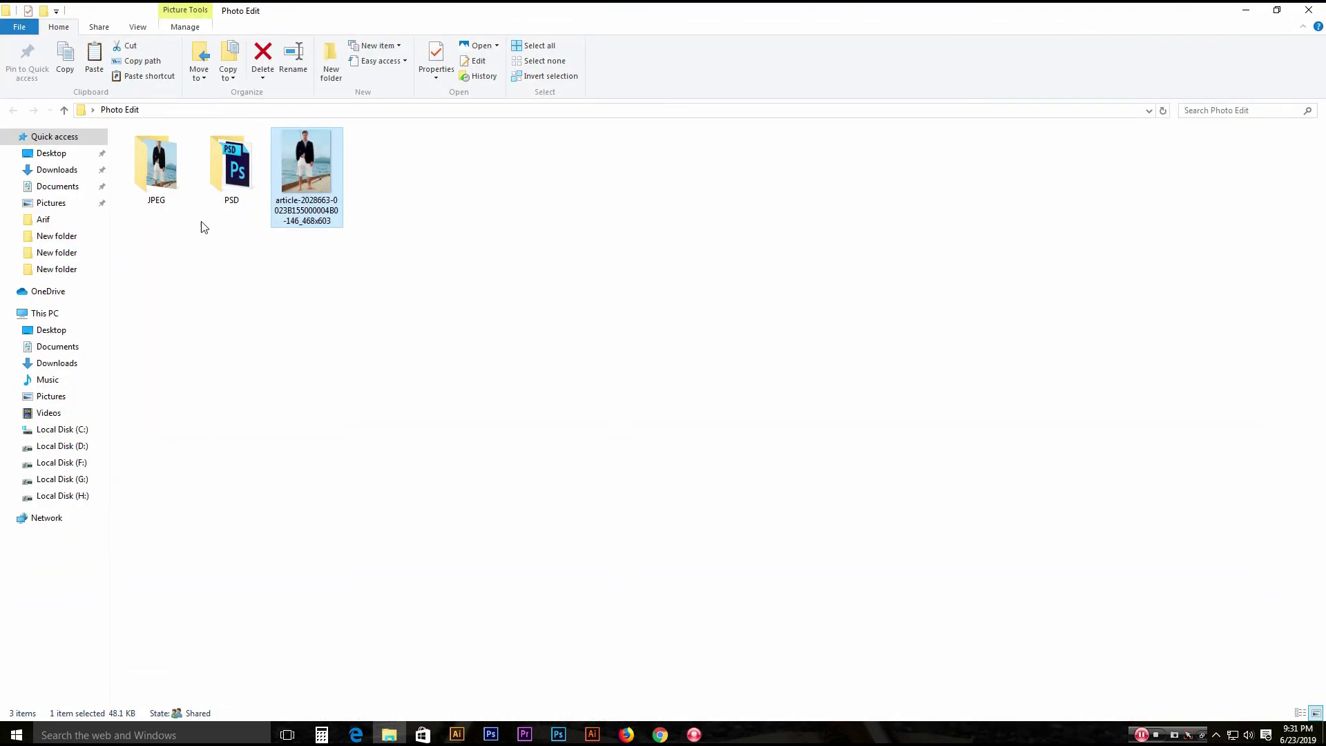
click(165, 190)
click(243, 174)
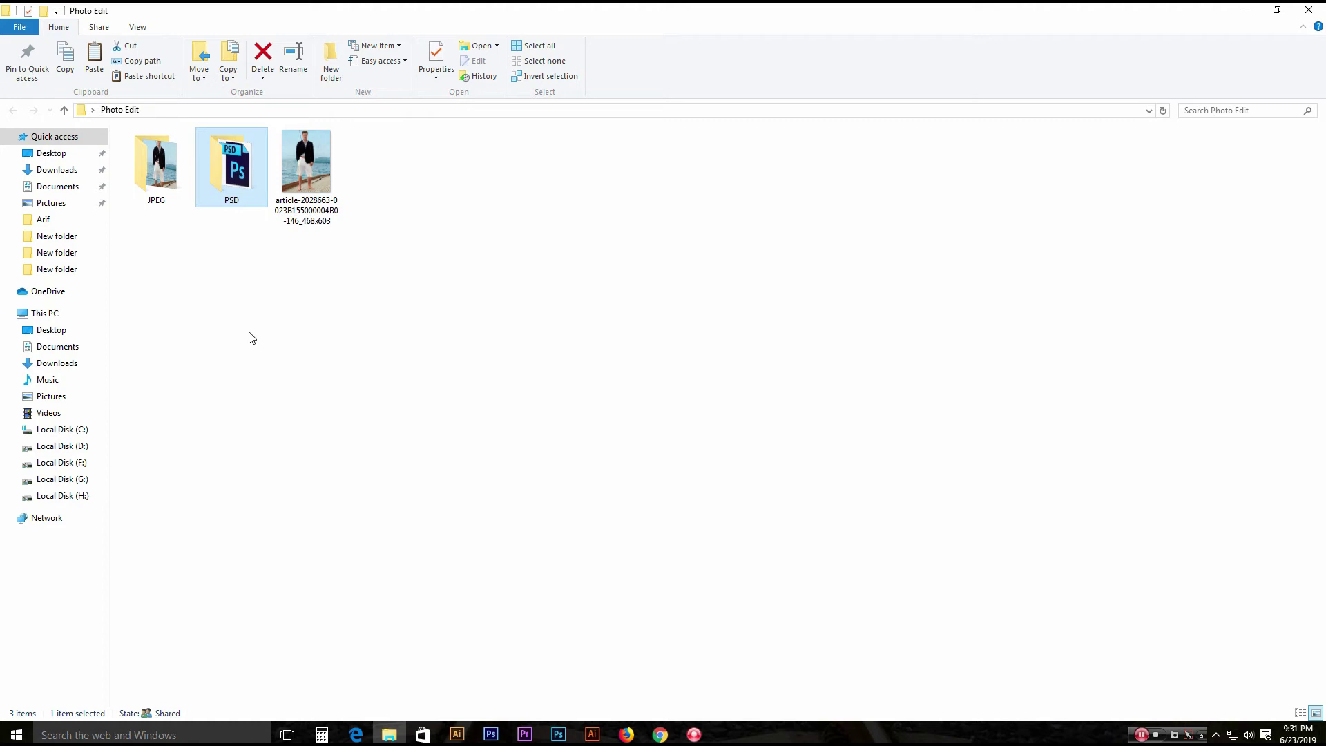
double_click(163, 177)
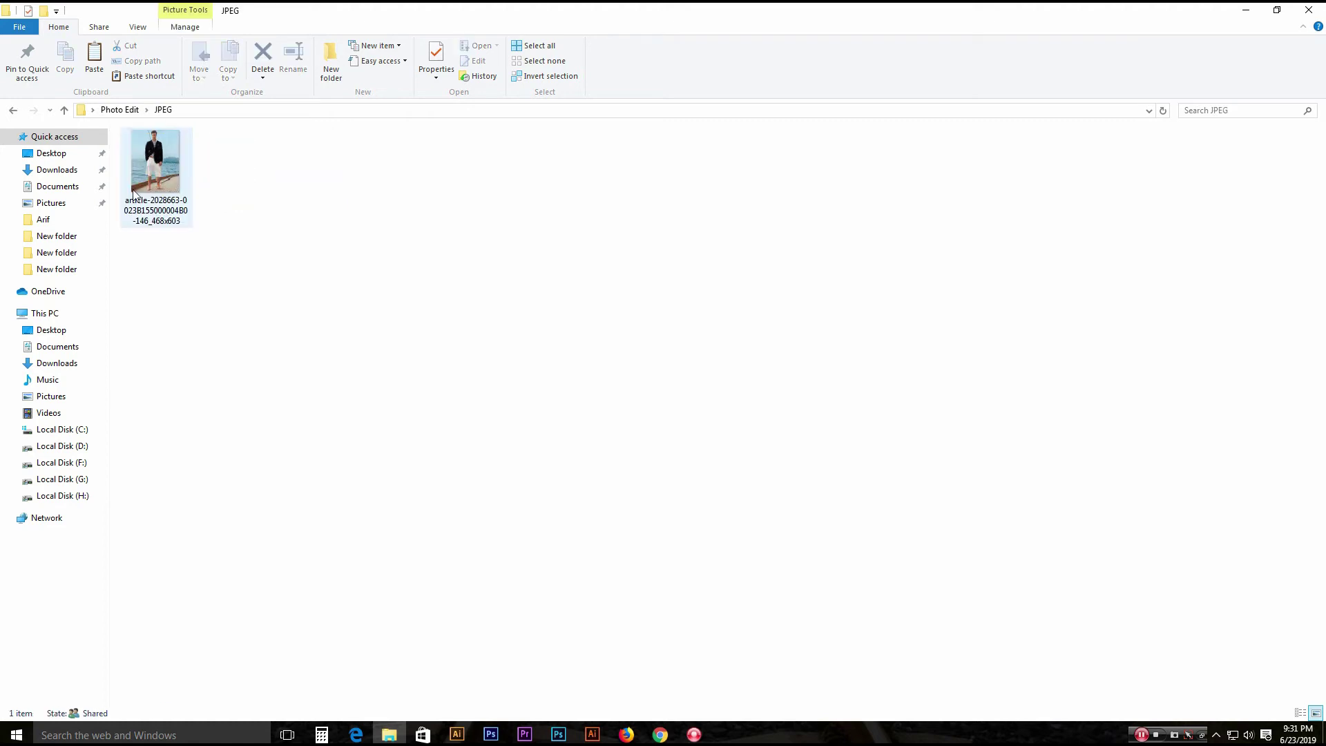
key(alt+Left)
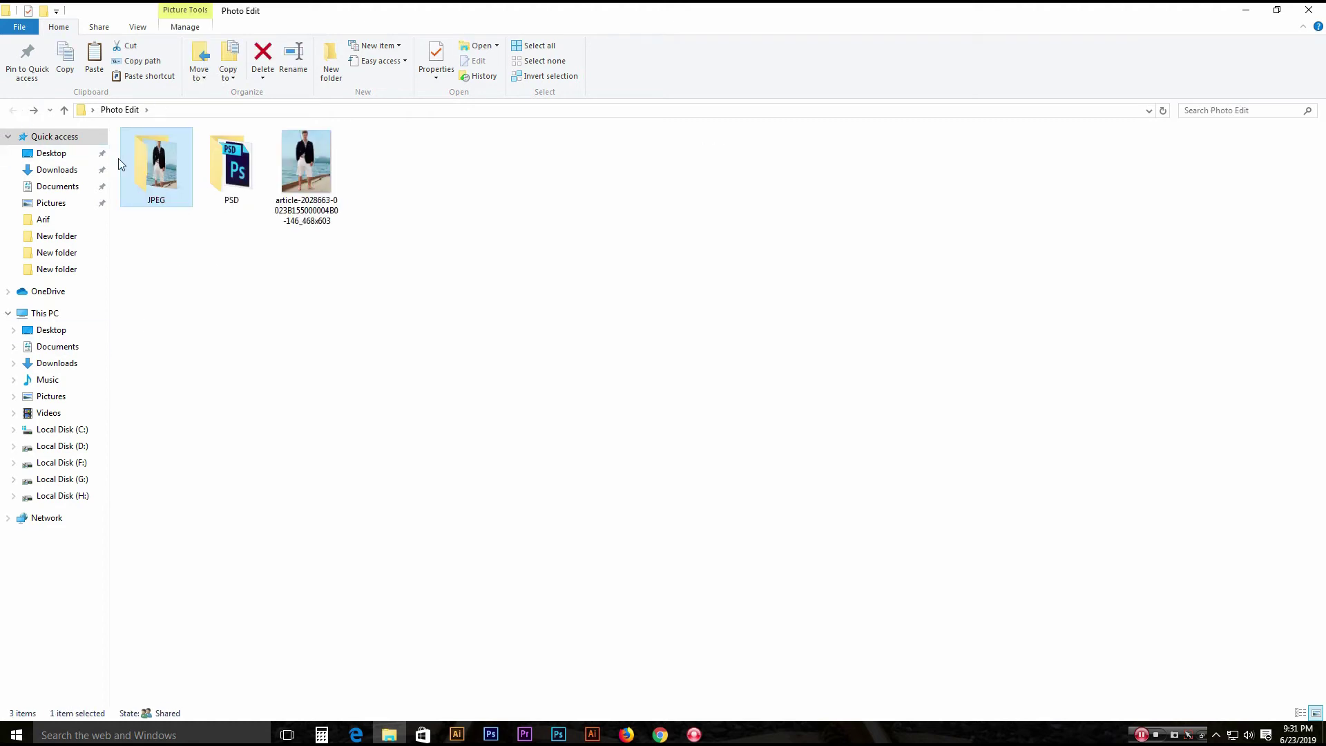
double_click(143, 164)
click(12, 110)
double_click(231, 165)
click(164, 168)
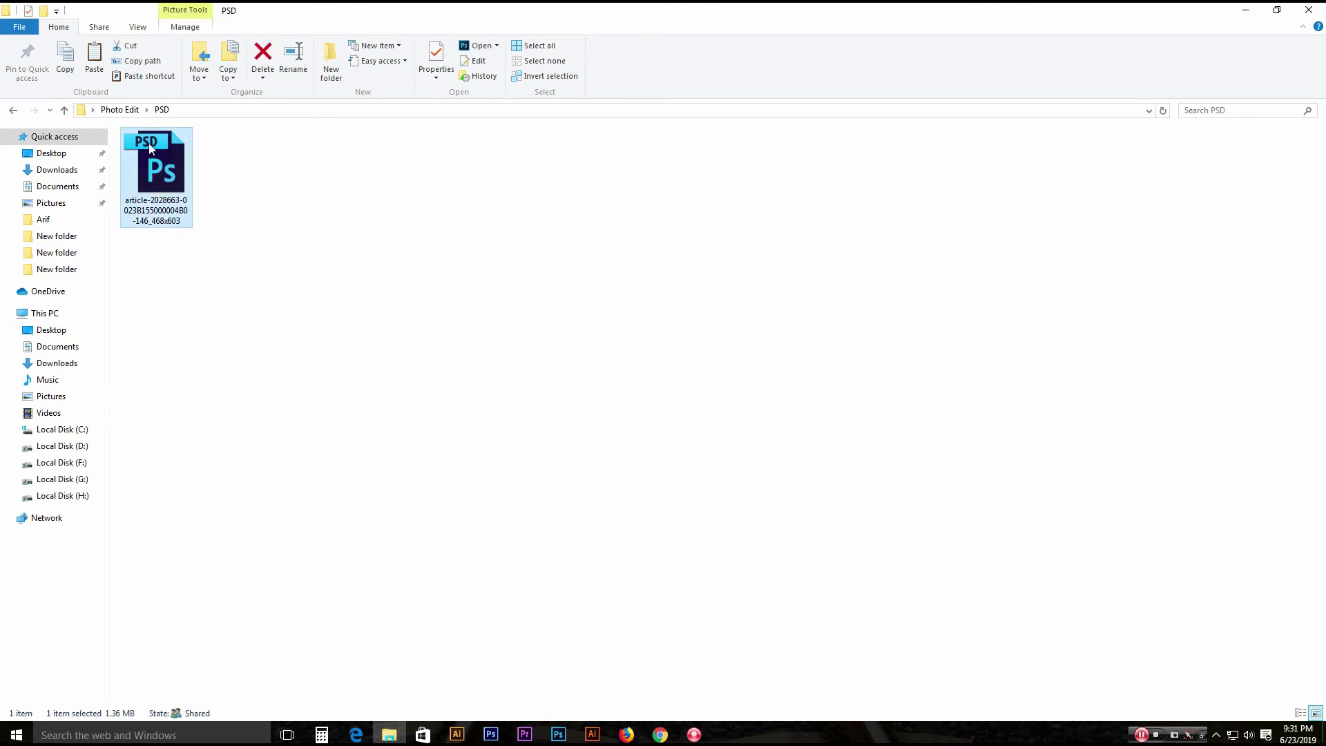
Drag the processed sailboat JPEG from Photo Edit\JPEG into Photoshop.
click(13, 110)
key(Left)
key(Return)
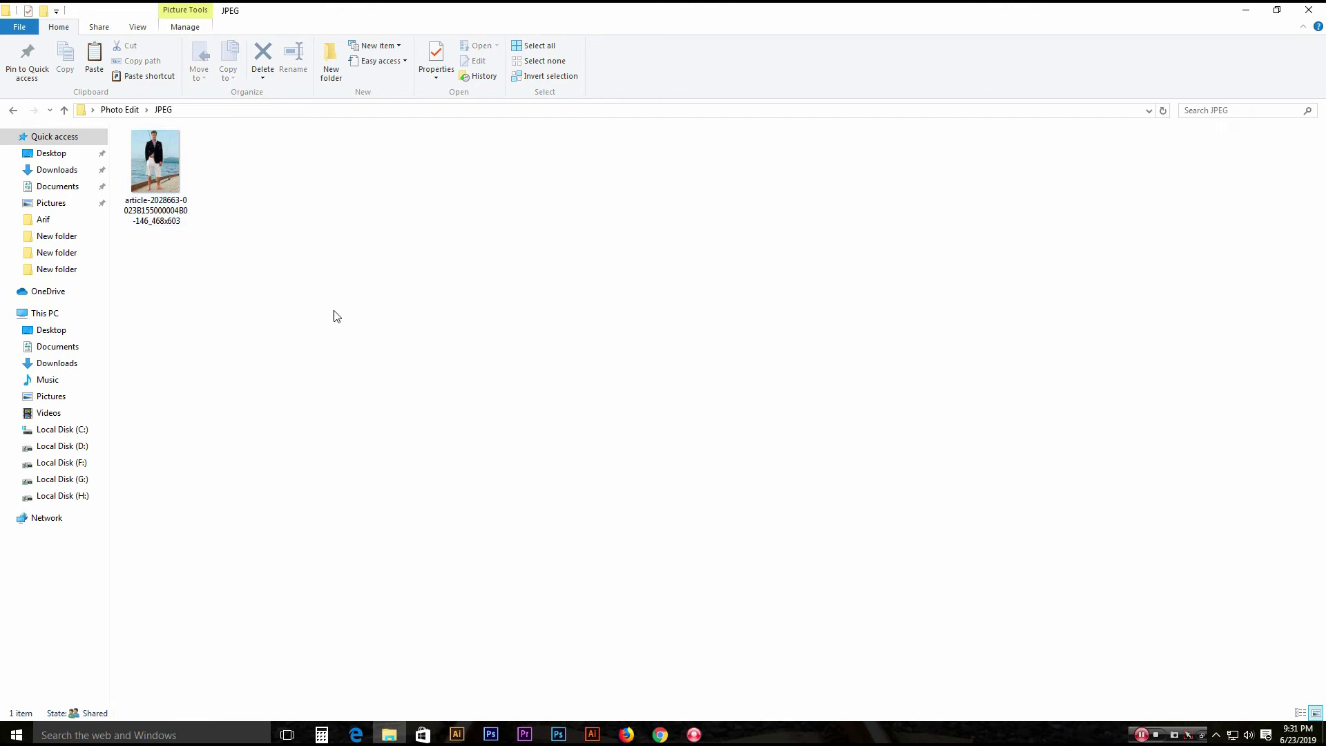
click(179, 162)
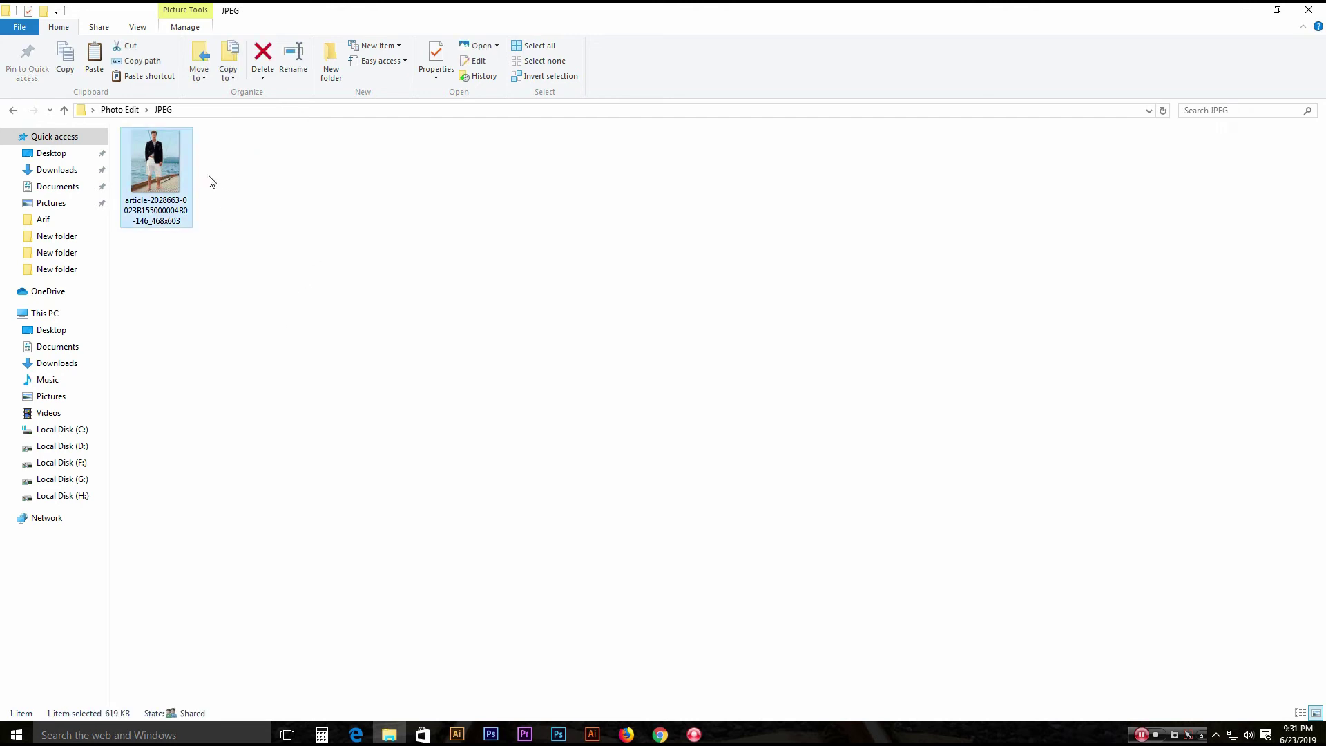
key(alt+Left)
click(328, 181)
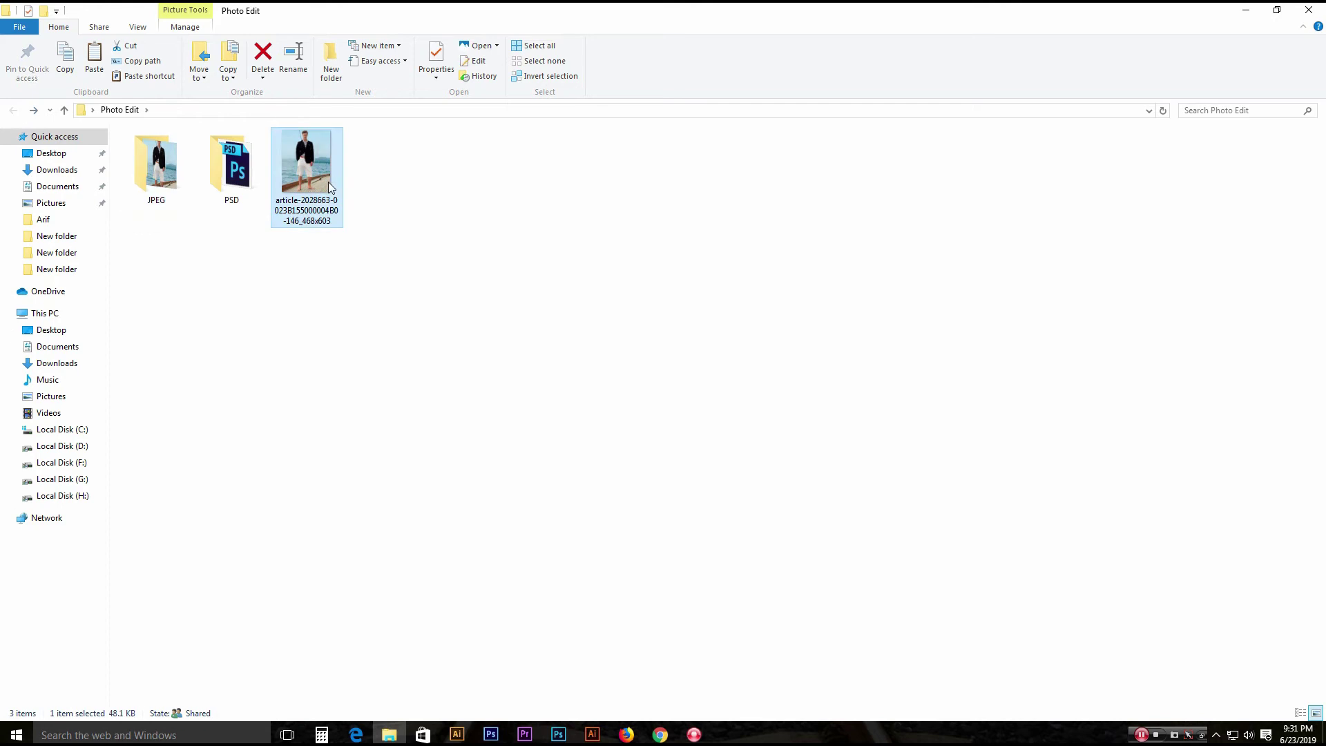
double_click(171, 173)
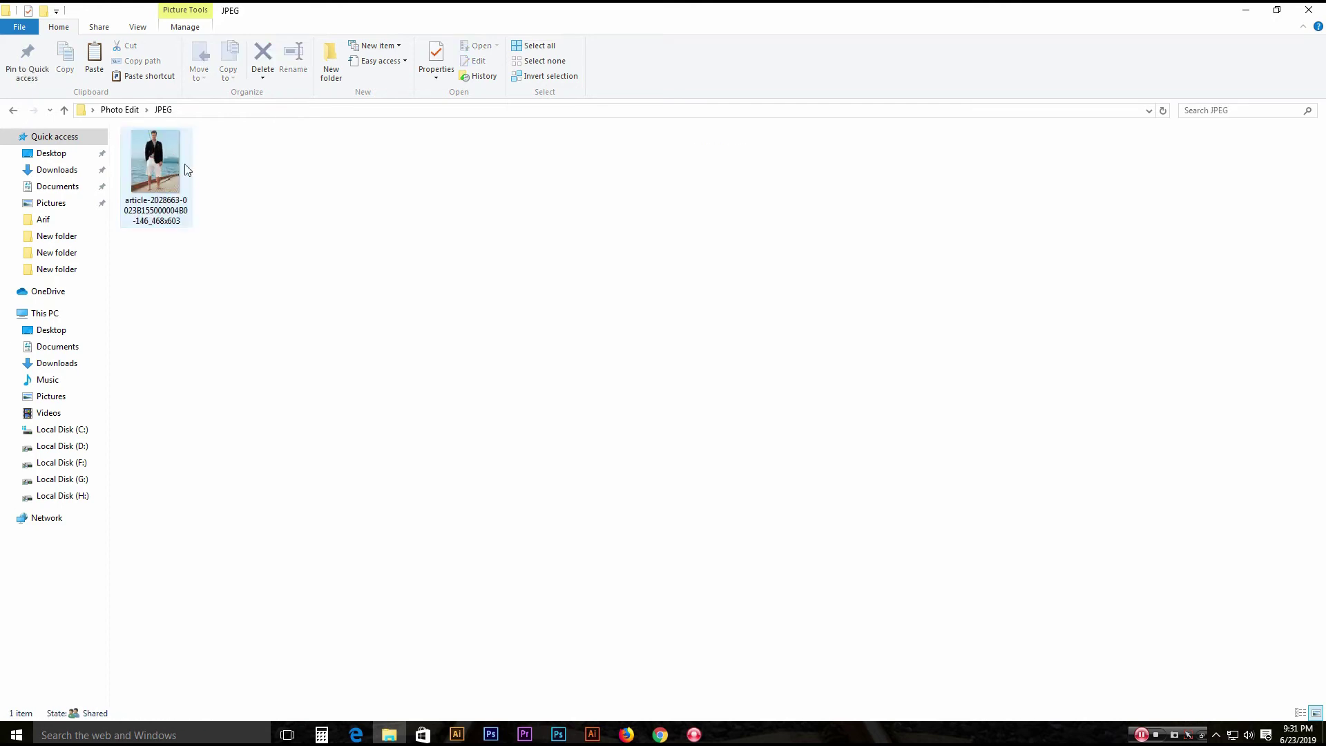
click(171, 173)
drag(171, 173, 538, 346)
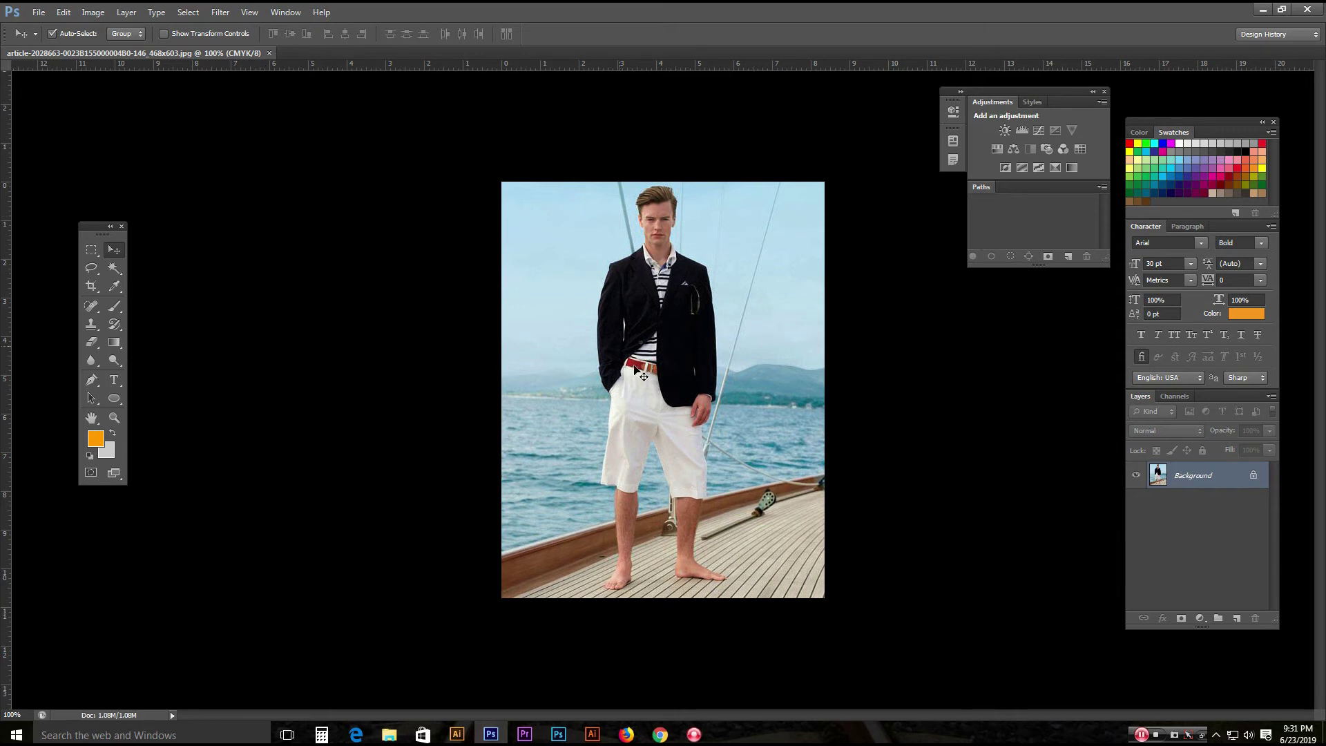
Close the sailboat JPEG and drag Ripon.psd from the desktop into Photoshop.
click(269, 53)
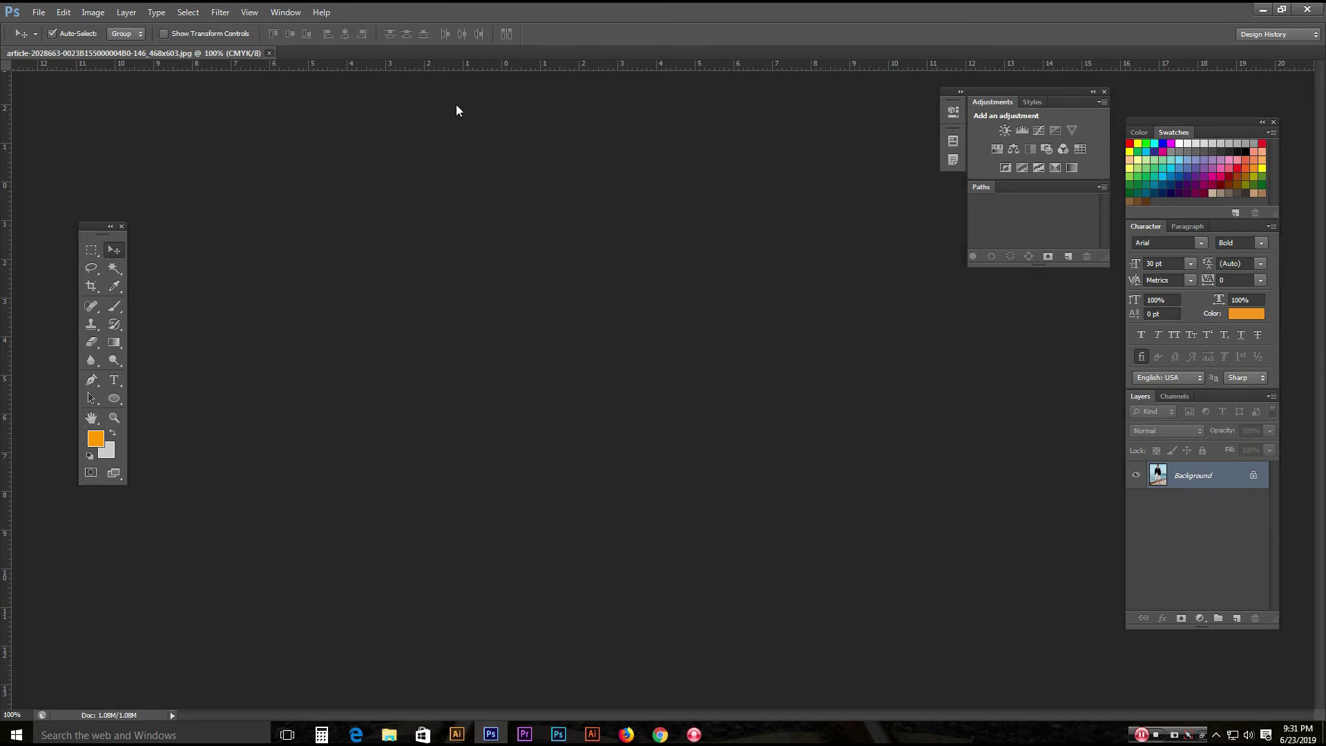
click(1262, 10)
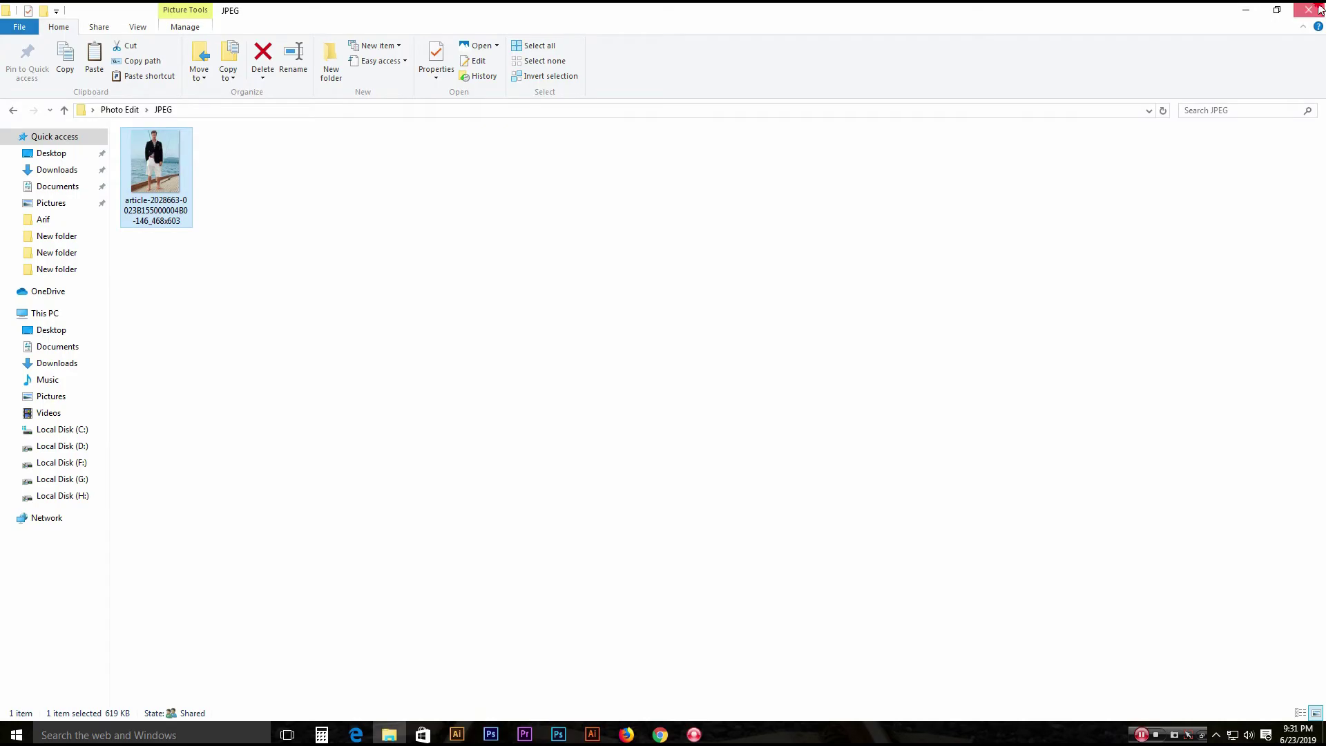
click(1243, 8)
drag(183, 460, 590, 425)
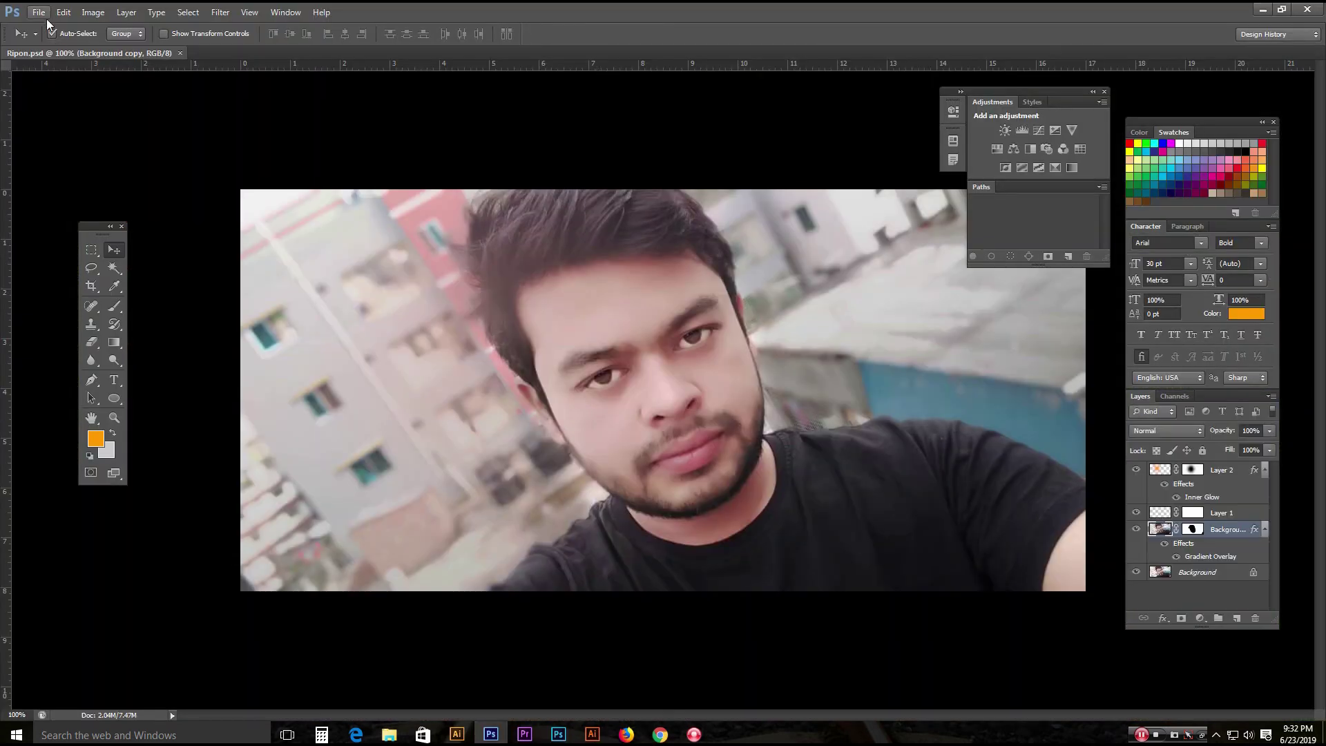
Display the File > Scripts submenu showing Flatten All Layer Effects and Flatten All Masks.
click(40, 14)
mouse_move(95, 306)
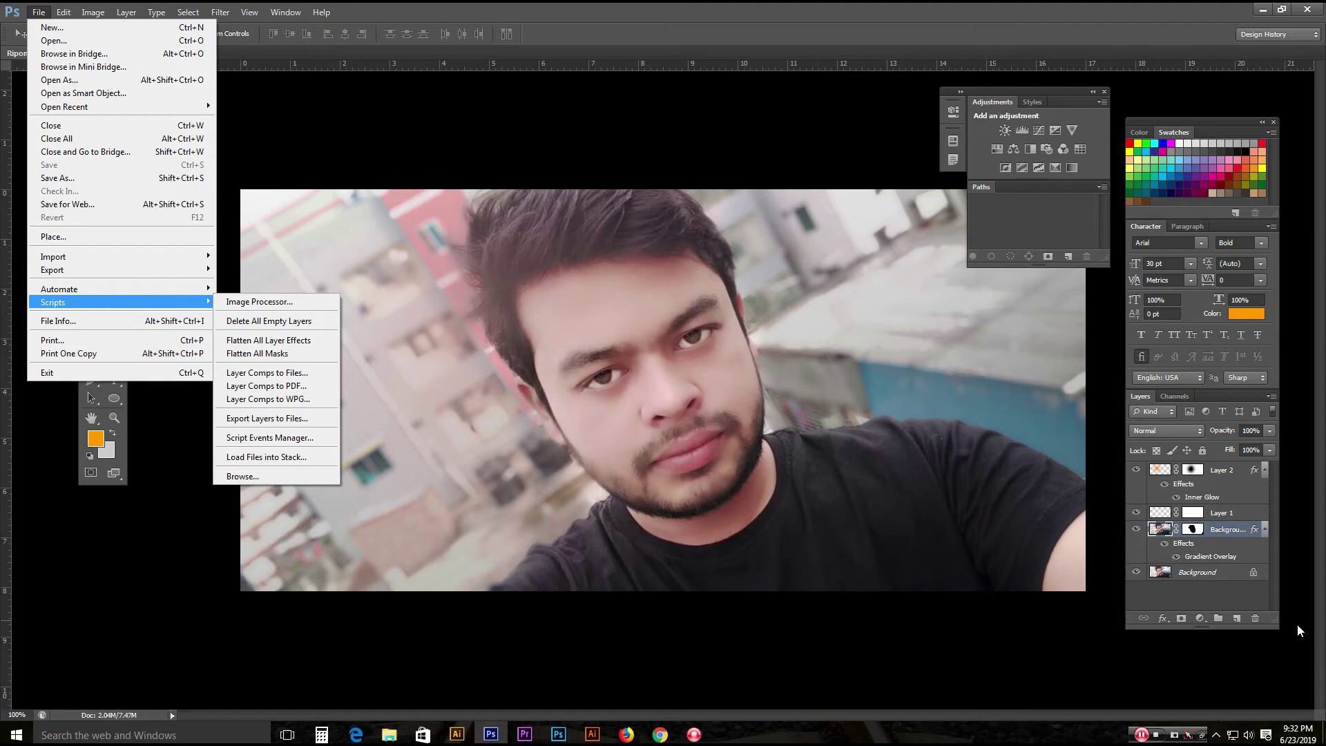
Add empty layers Layer 3 through Layer 6 to the Ripon.psd layer stack.
click(1231, 599)
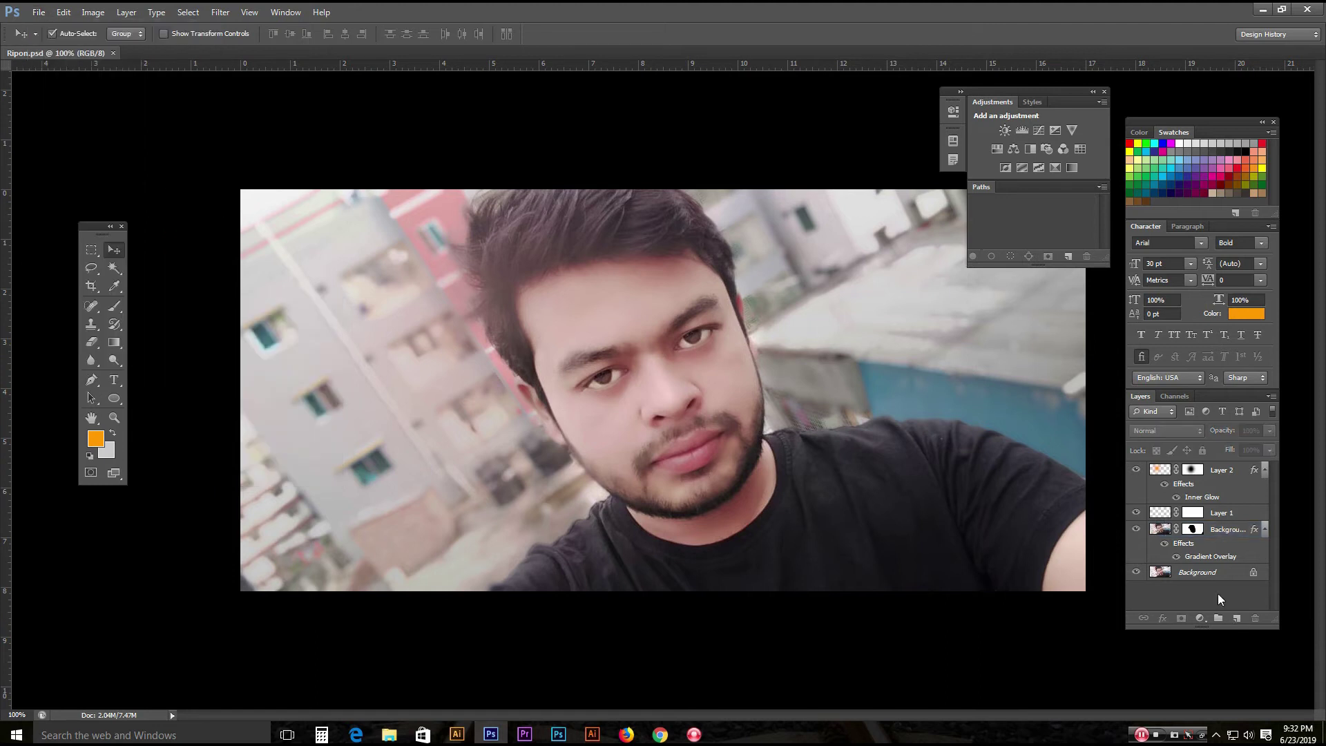
double_click(1224, 529)
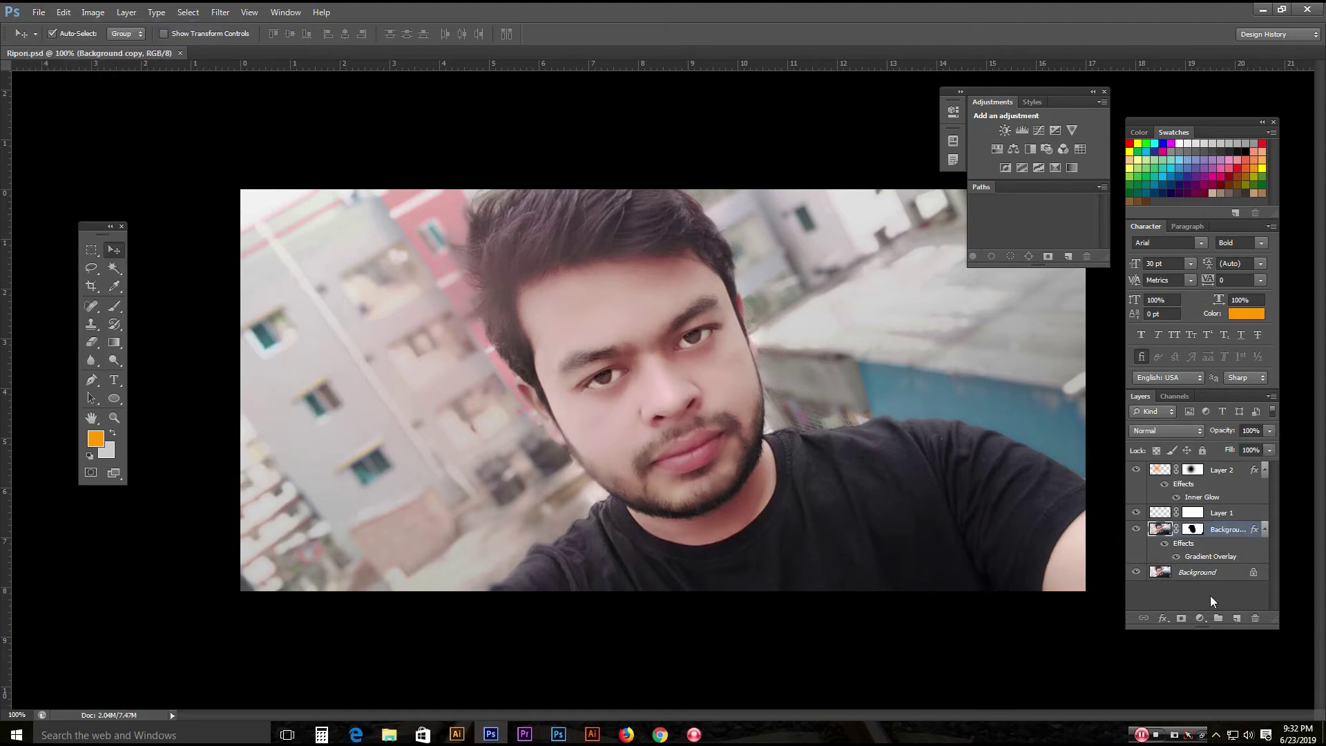
key(Return)
click(1239, 619)
click(1239, 620)
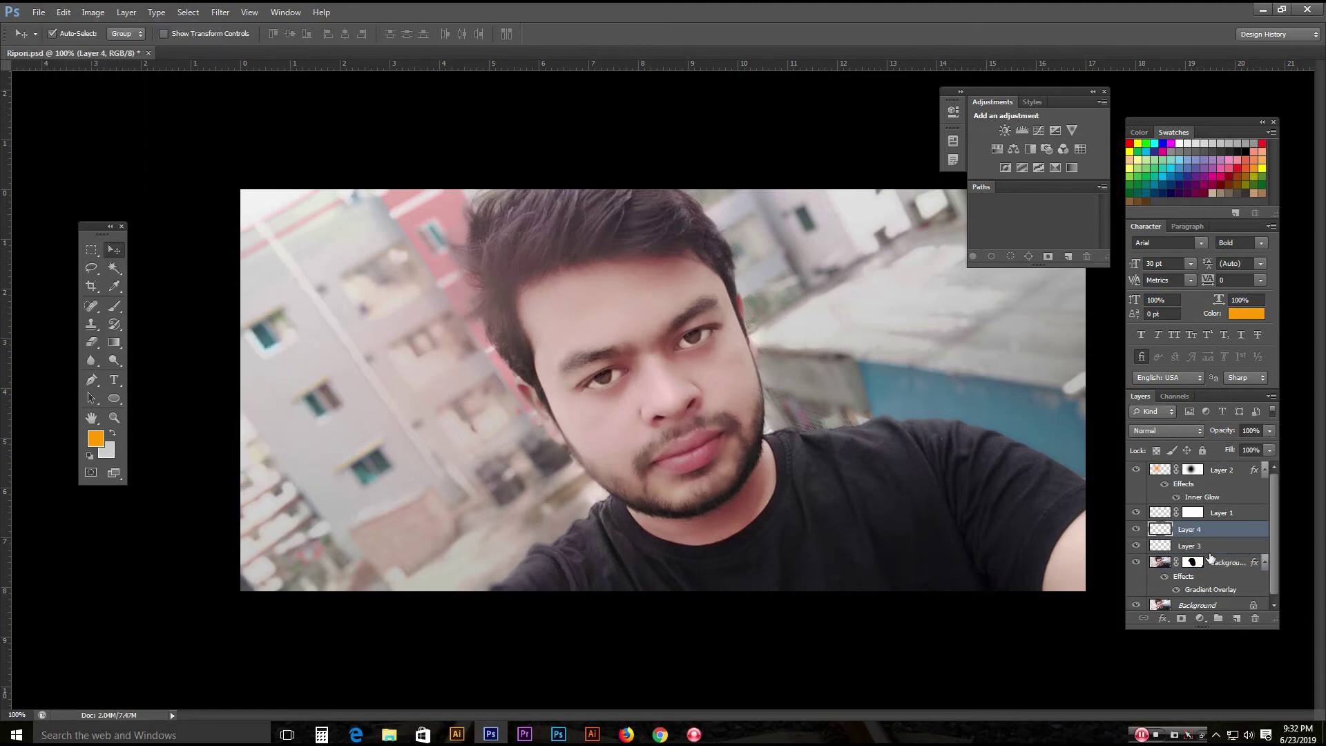
click(1202, 547)
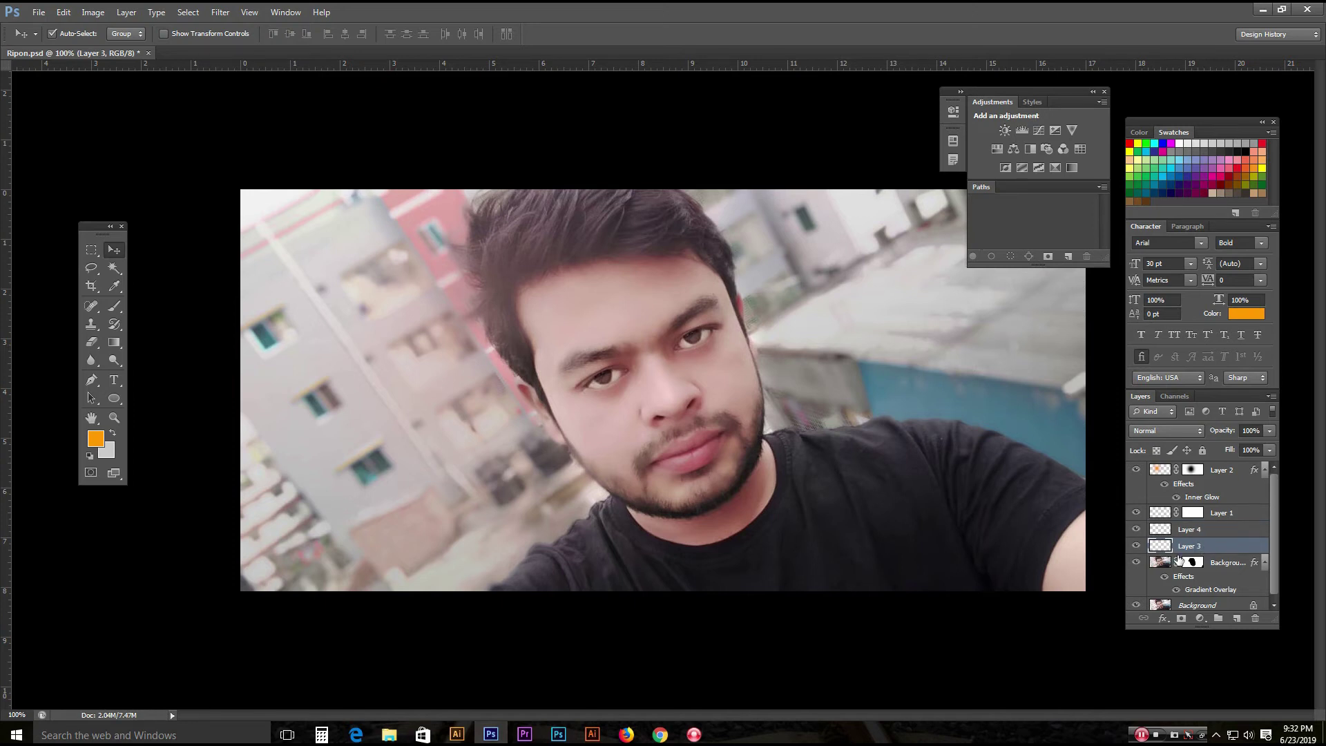
click(1200, 532)
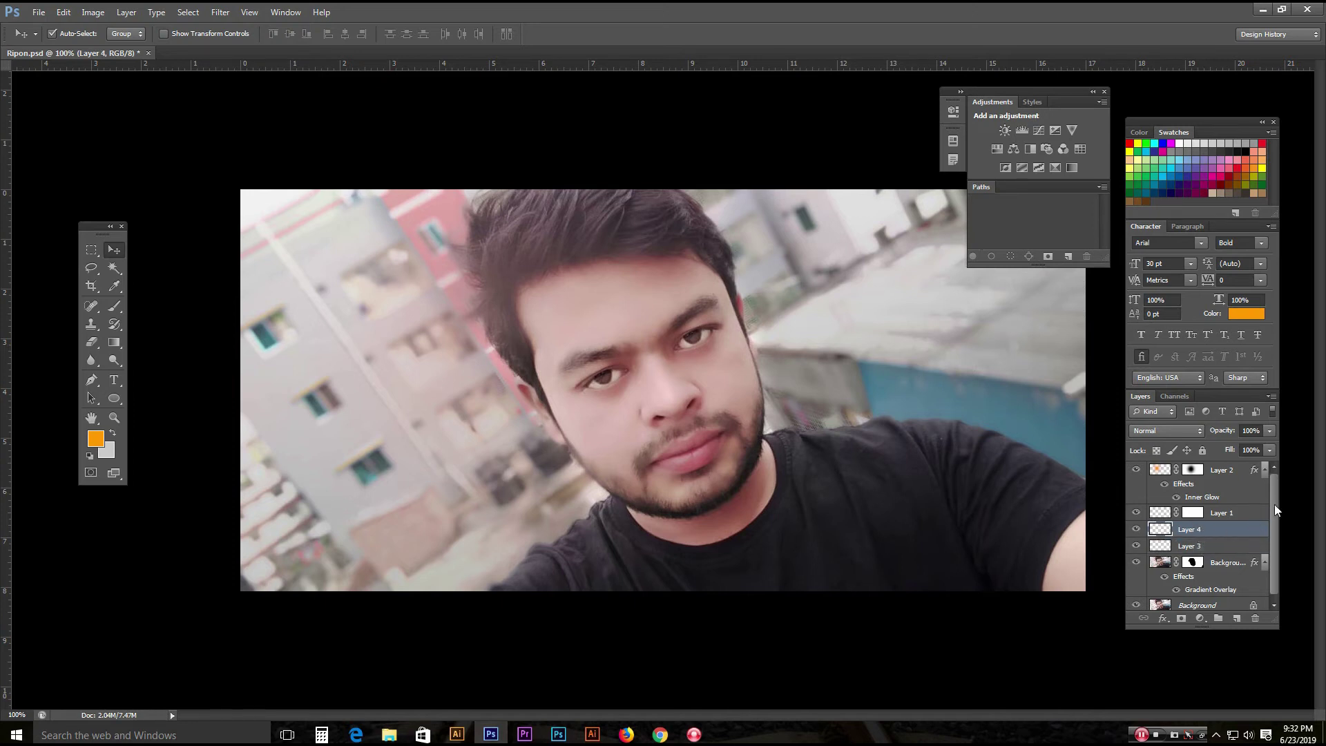
scroll(1274, 504, down, 1)
click(1208, 602)
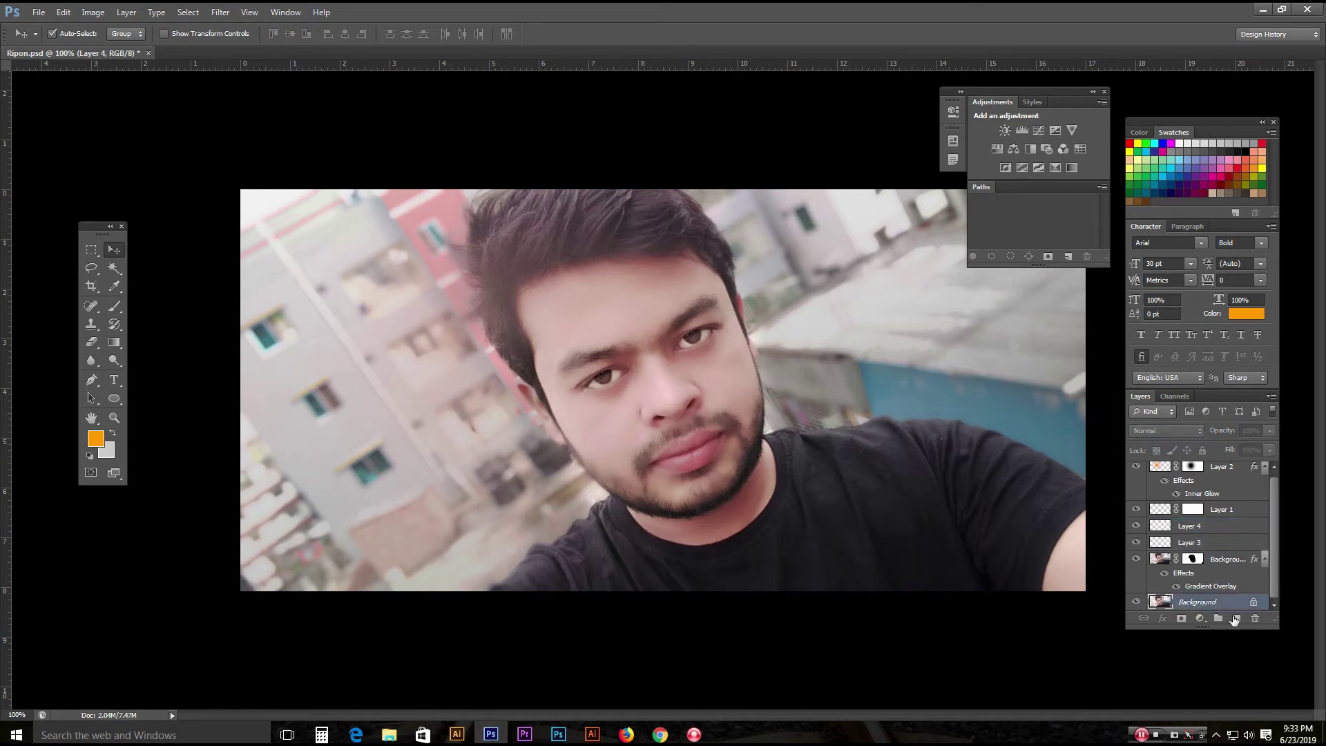
key(ctrl+shift+alt+n)
click(1273, 491)
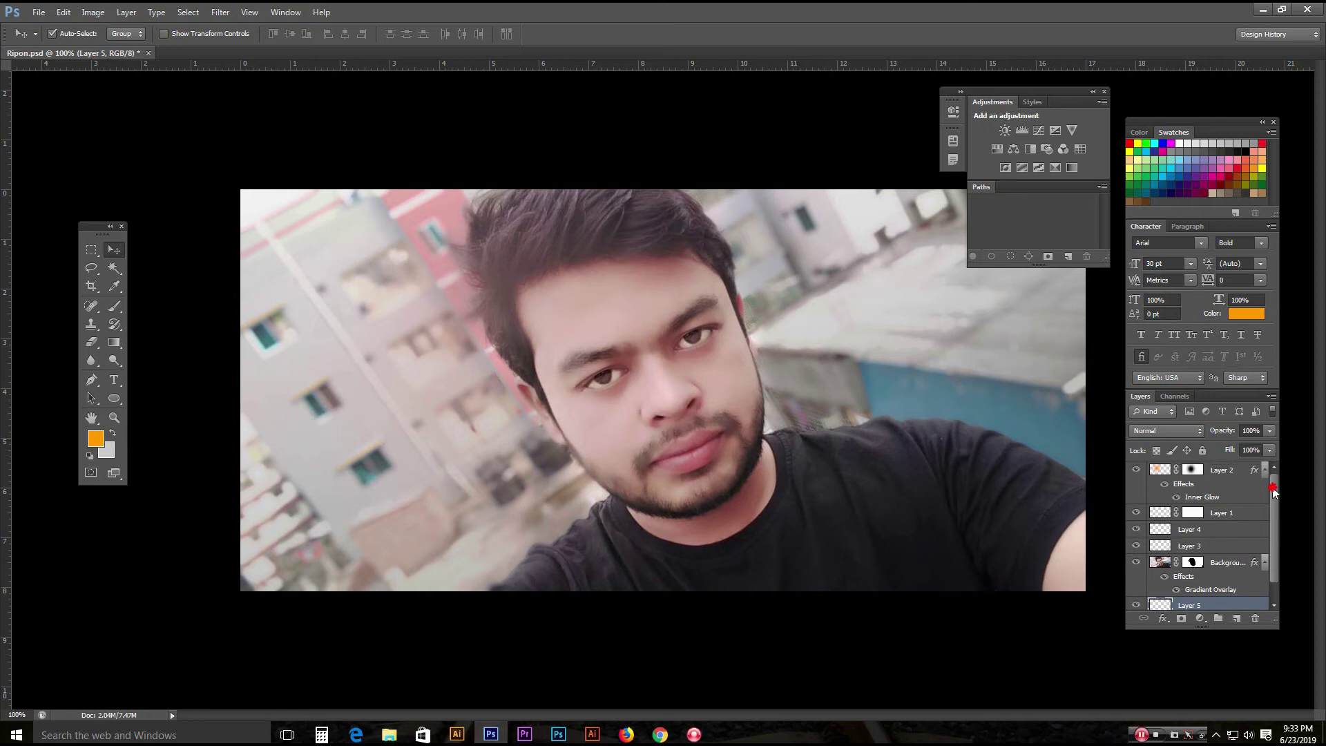
key(ctrl+shift+alt+n)
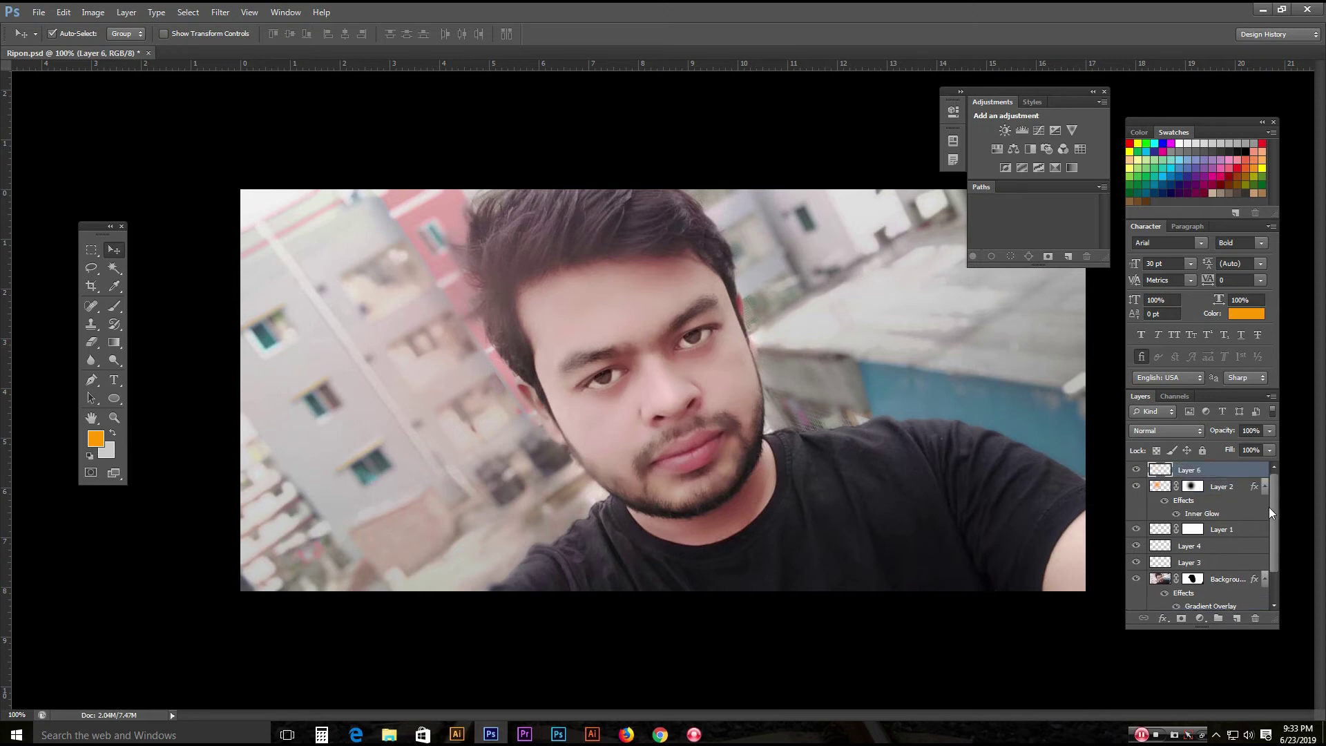
drag(1269, 507, 1273, 542)
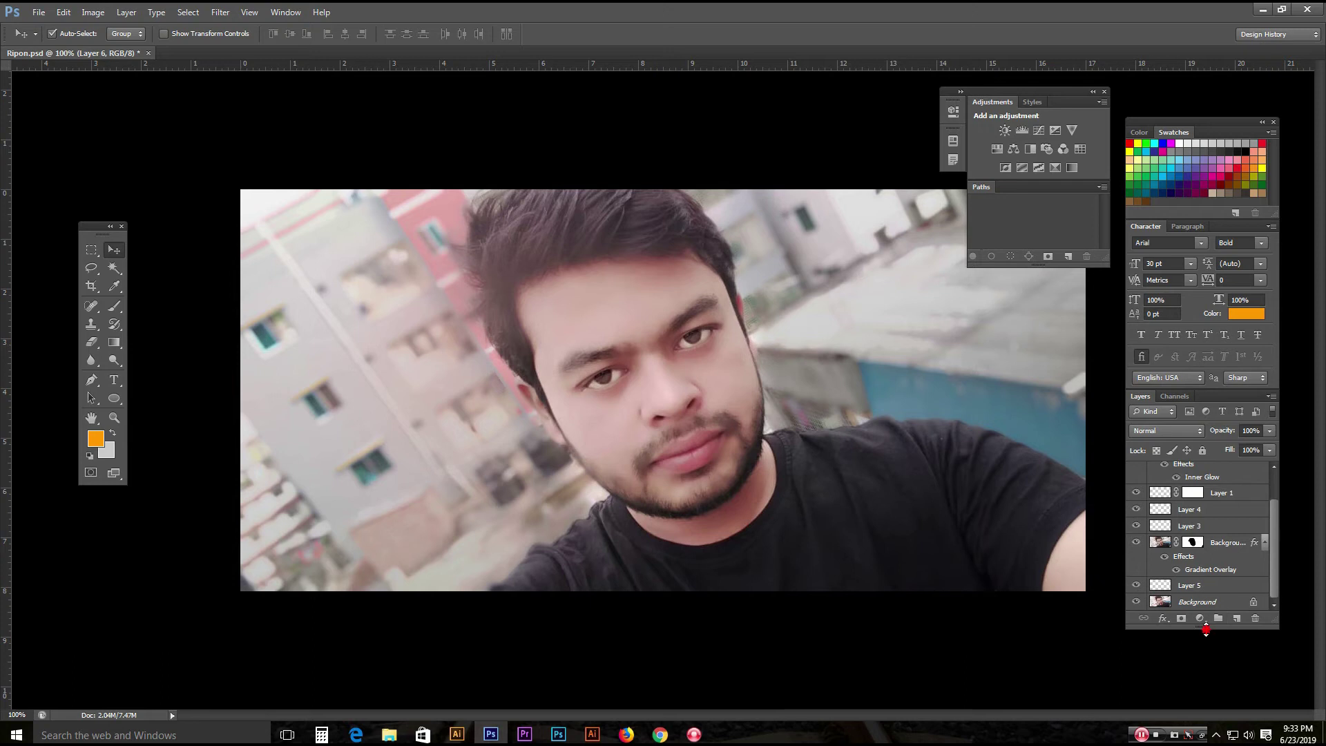
Float the Layers panel alone, close the other panel groups, and make it taller.
drag(1206, 628, 1206, 682)
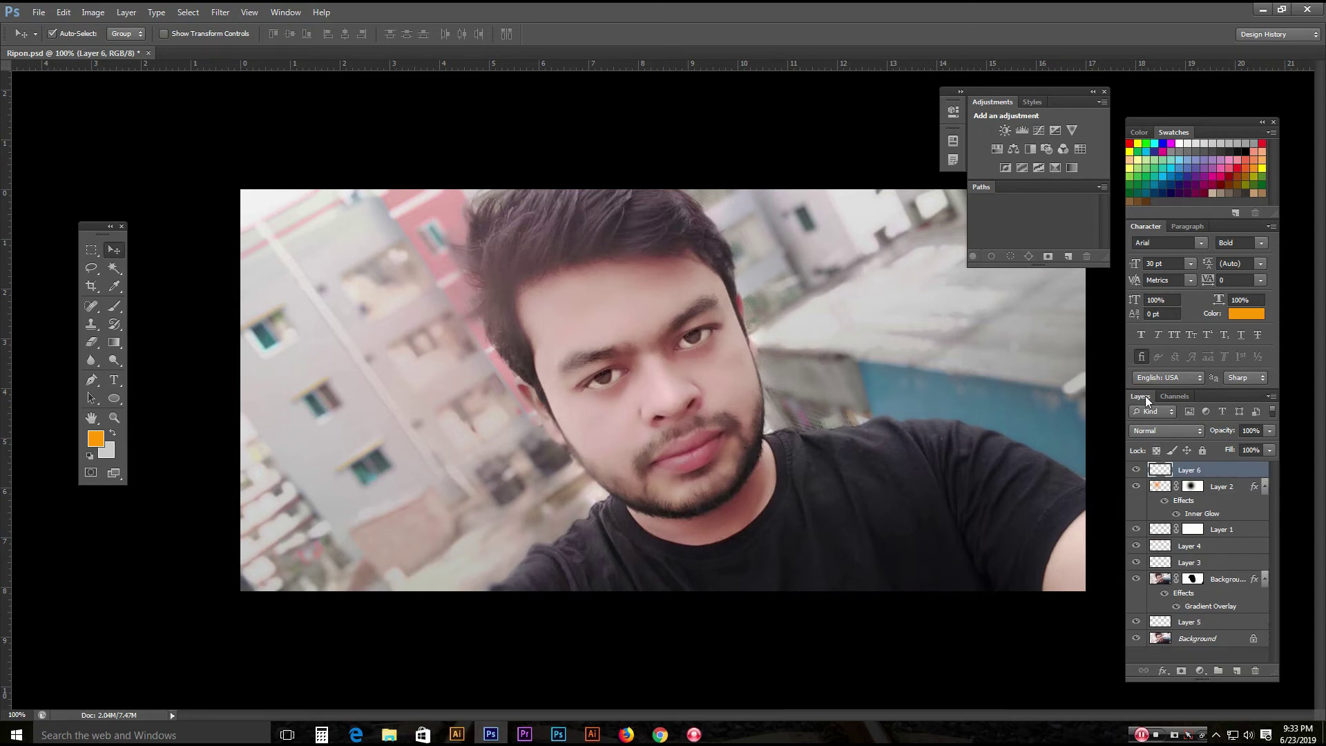
drag(1147, 400, 948, 401)
click(1273, 122)
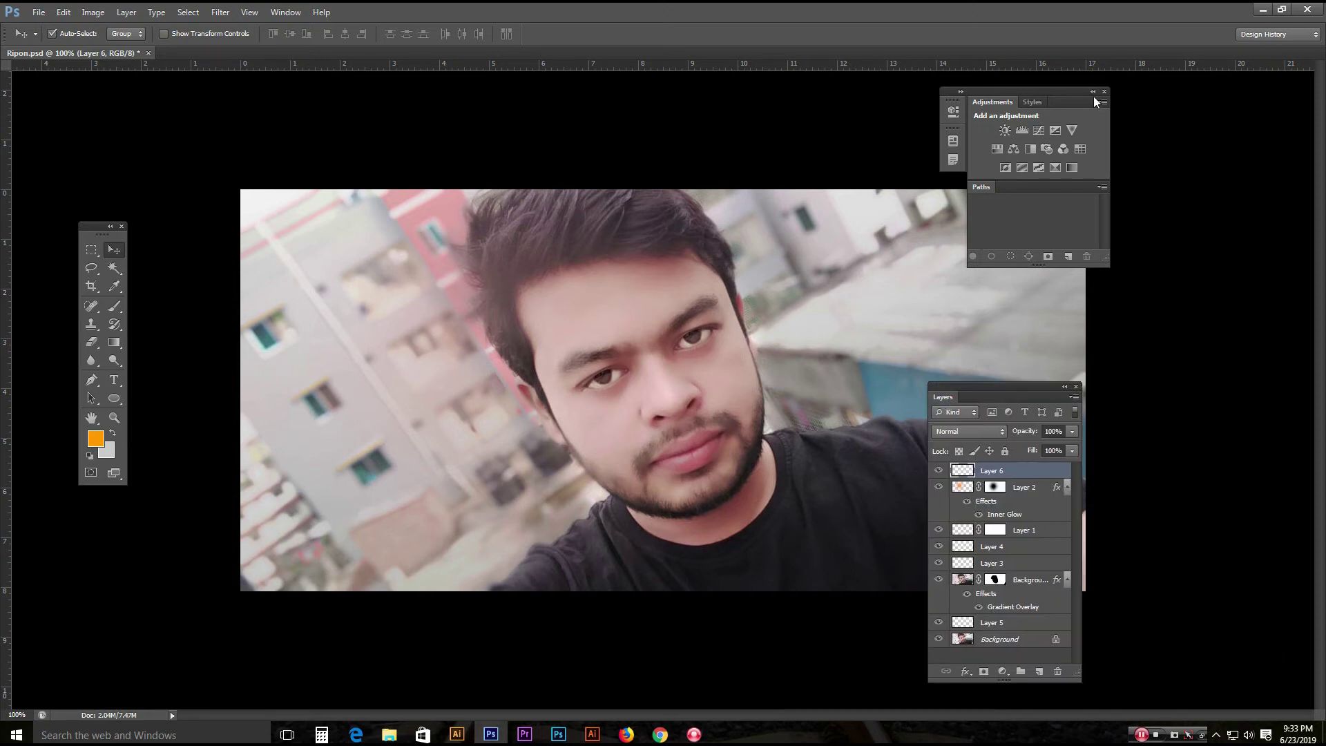
click(1104, 91)
drag(1009, 391, 1153, 193)
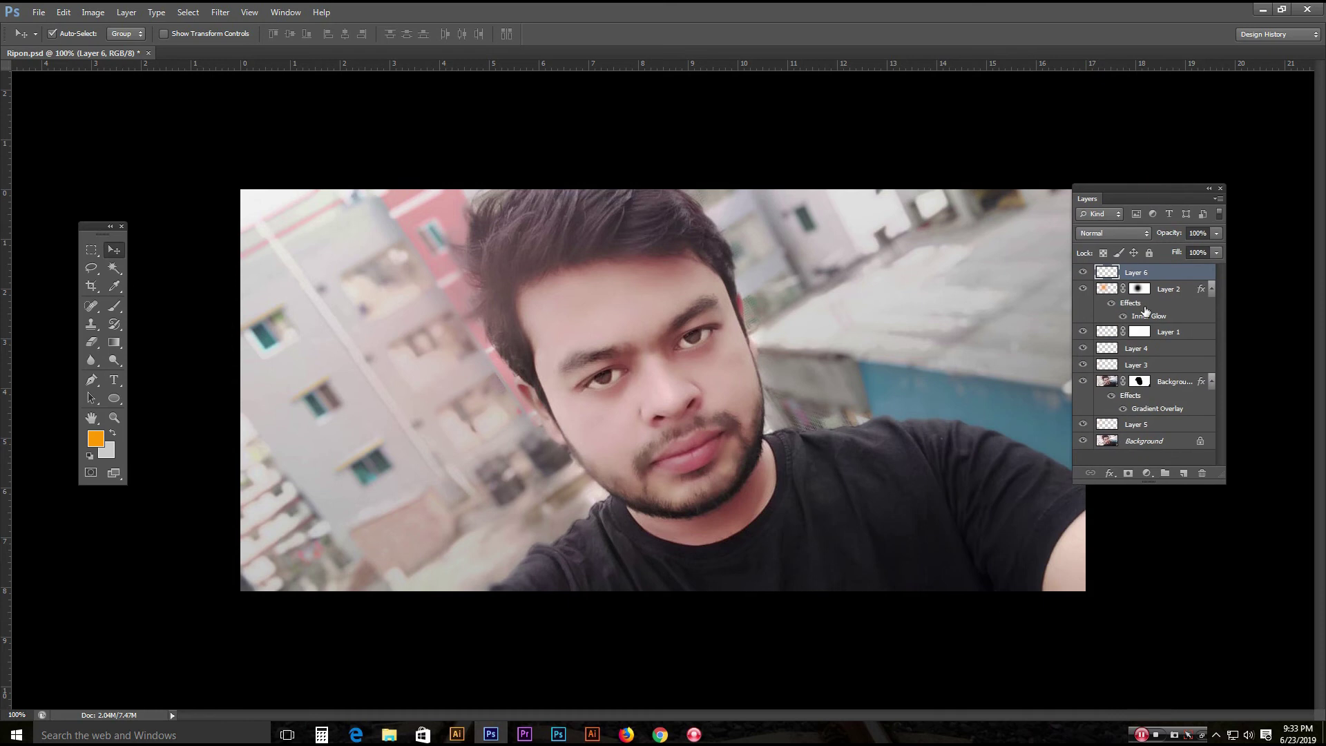
drag(1163, 469, 1160, 638)
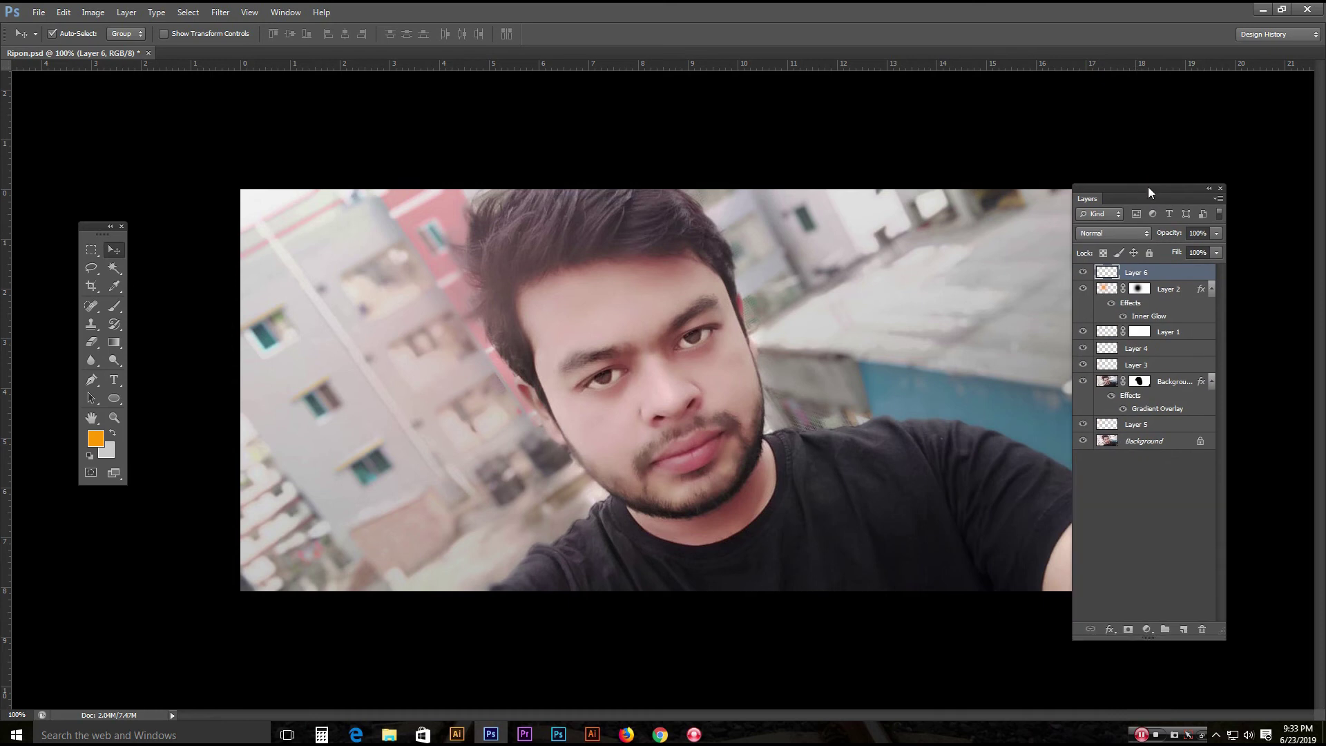
drag(1148, 187, 1117, 182)
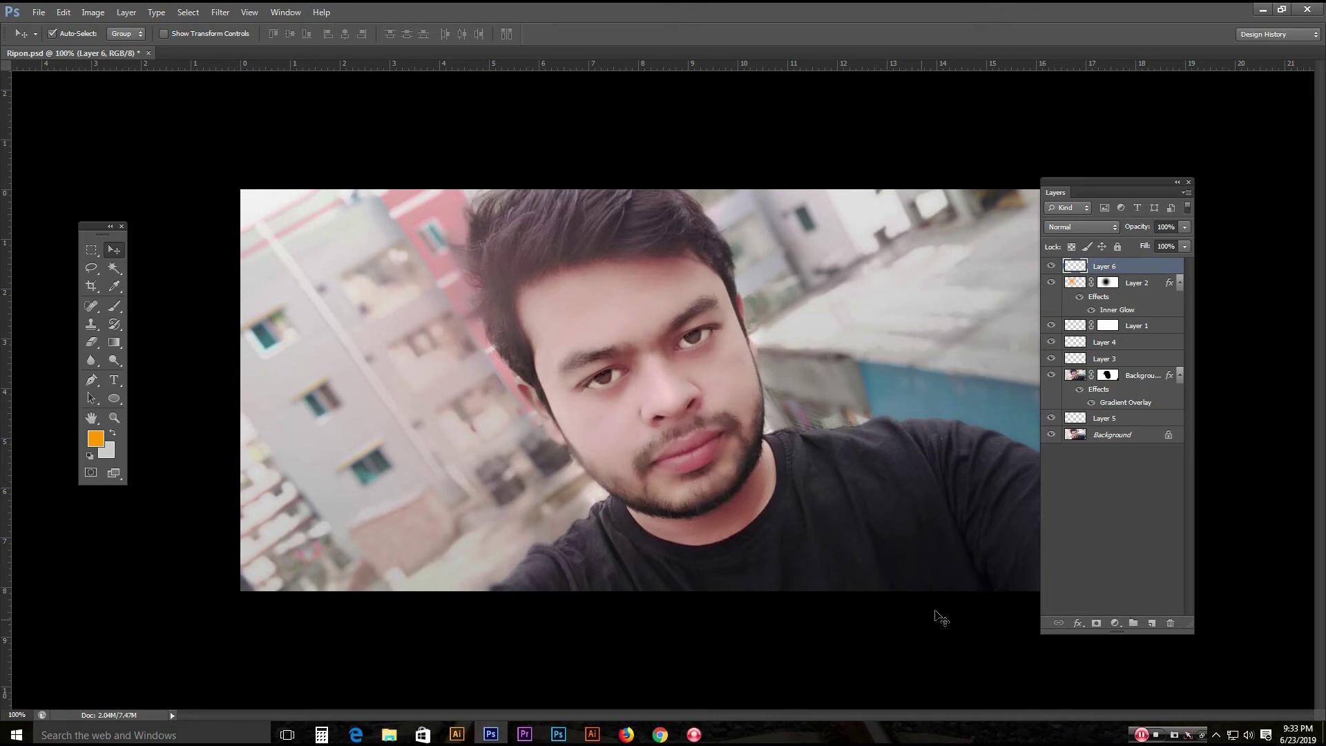
Open Photoshop's File menu over the Ripon.psd portrait.
click(38, 12)
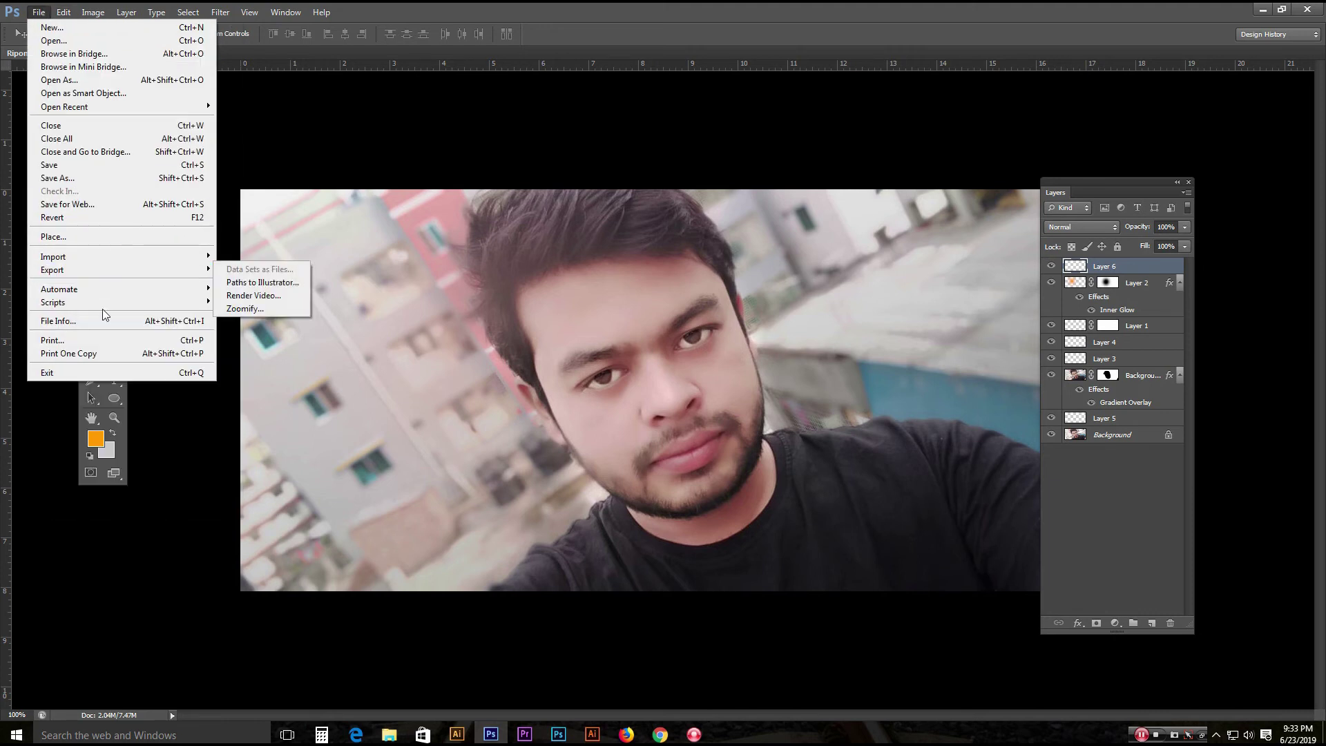
Run File > Scripts > Delete All Empty Layers to remove Layers 1 and 3–6.
mouse_move(76, 306)
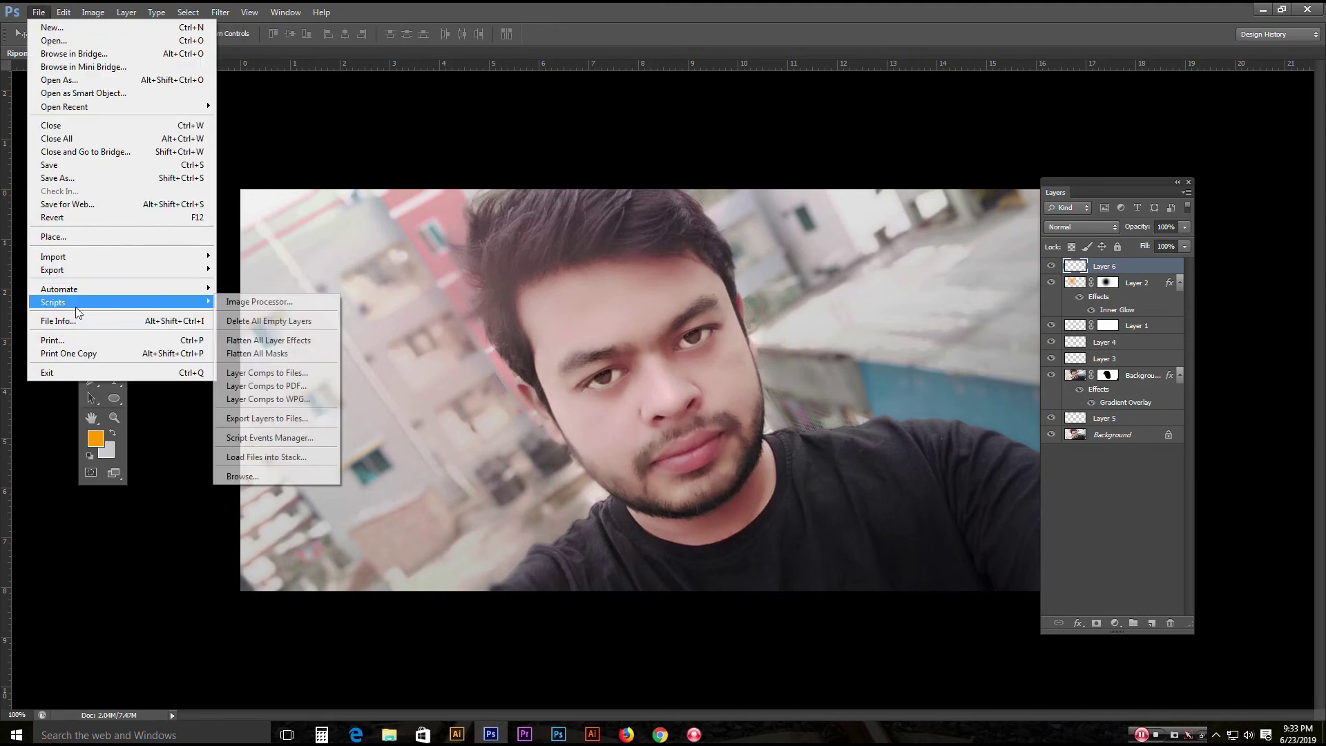
click(293, 325)
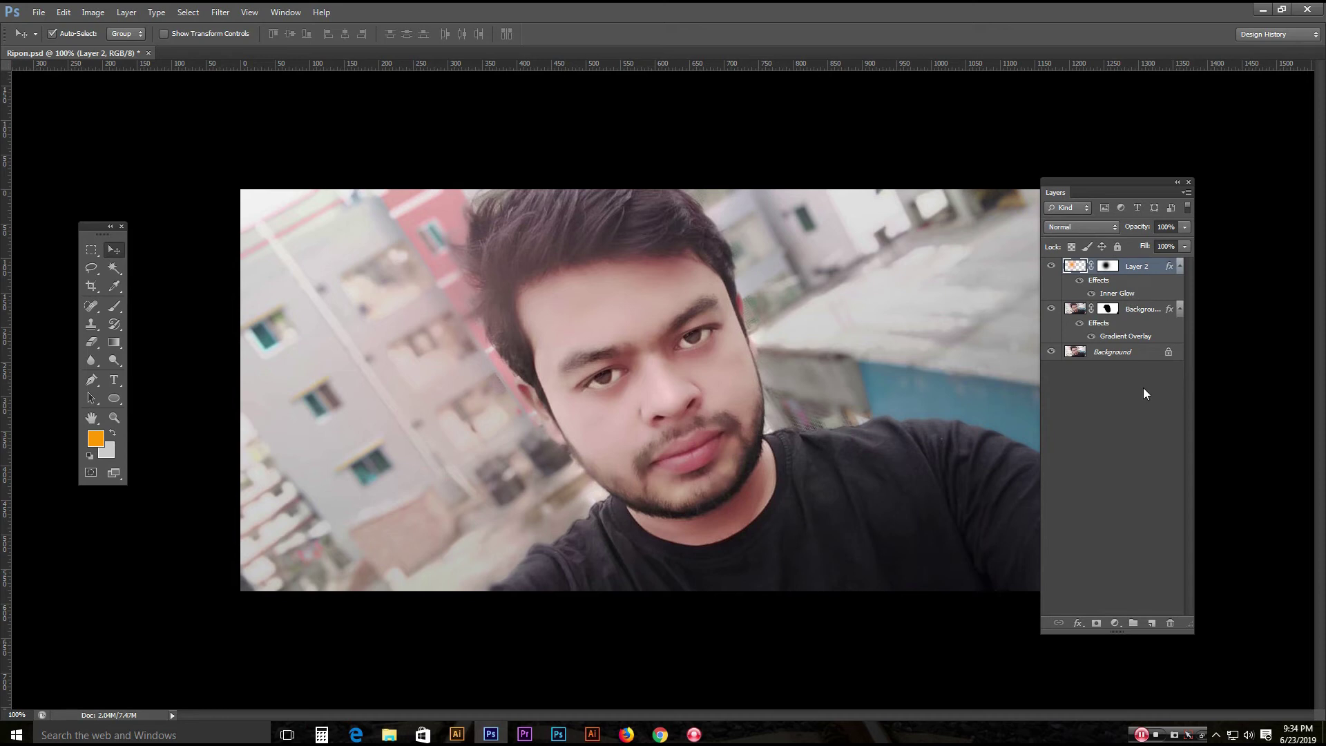
click(35, 12)
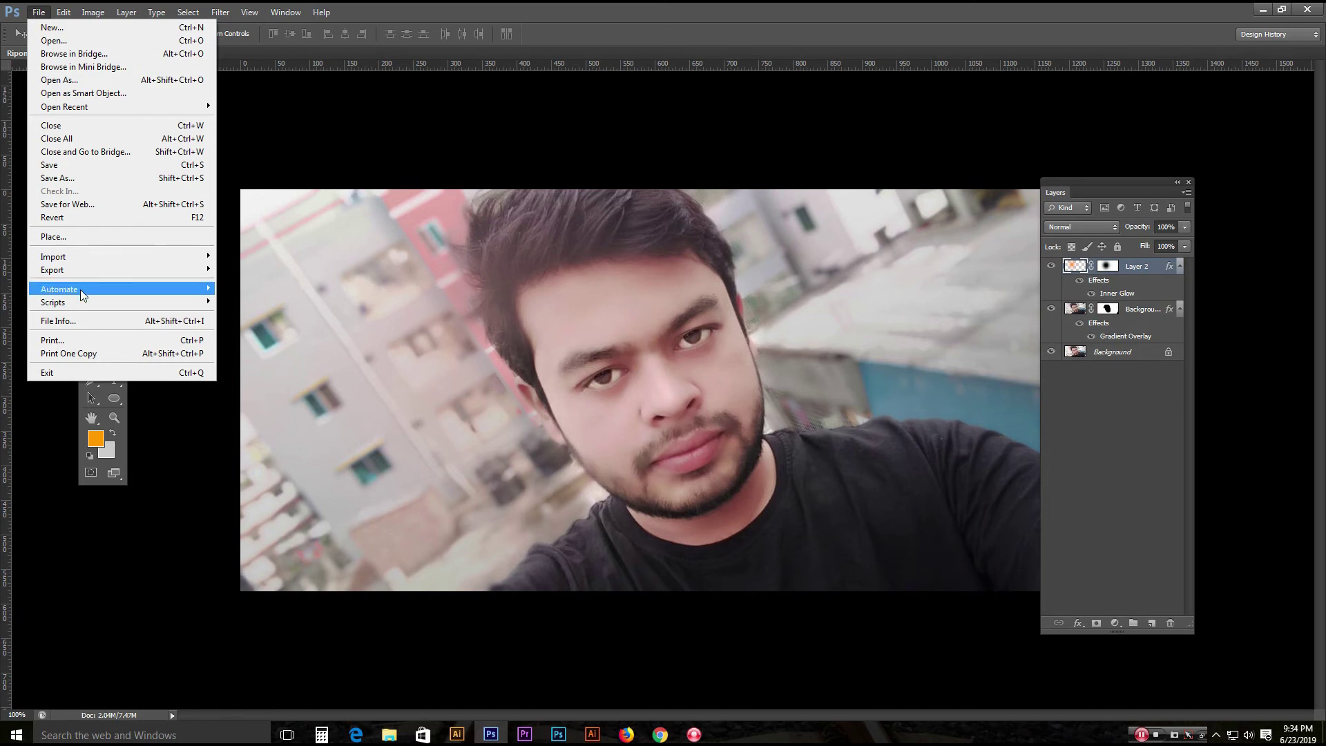
mouse_move(79, 303)
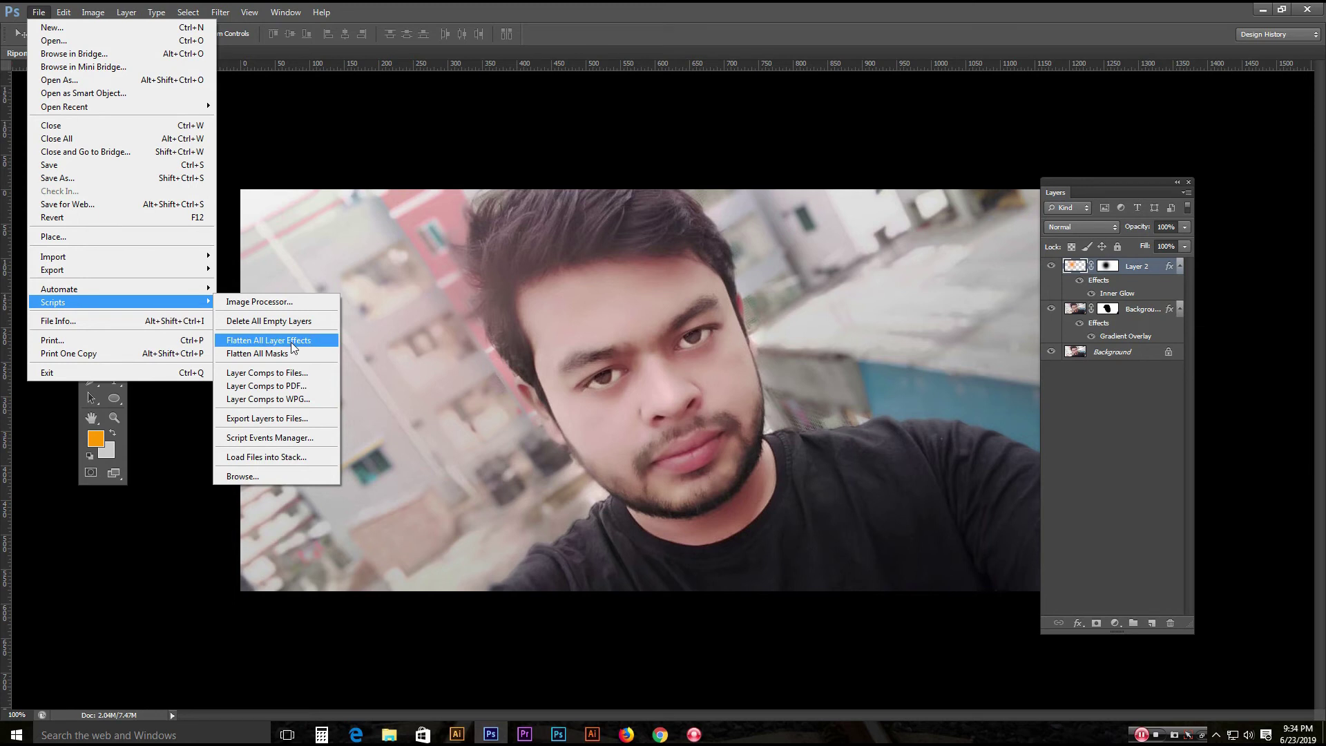
click(604, 30)
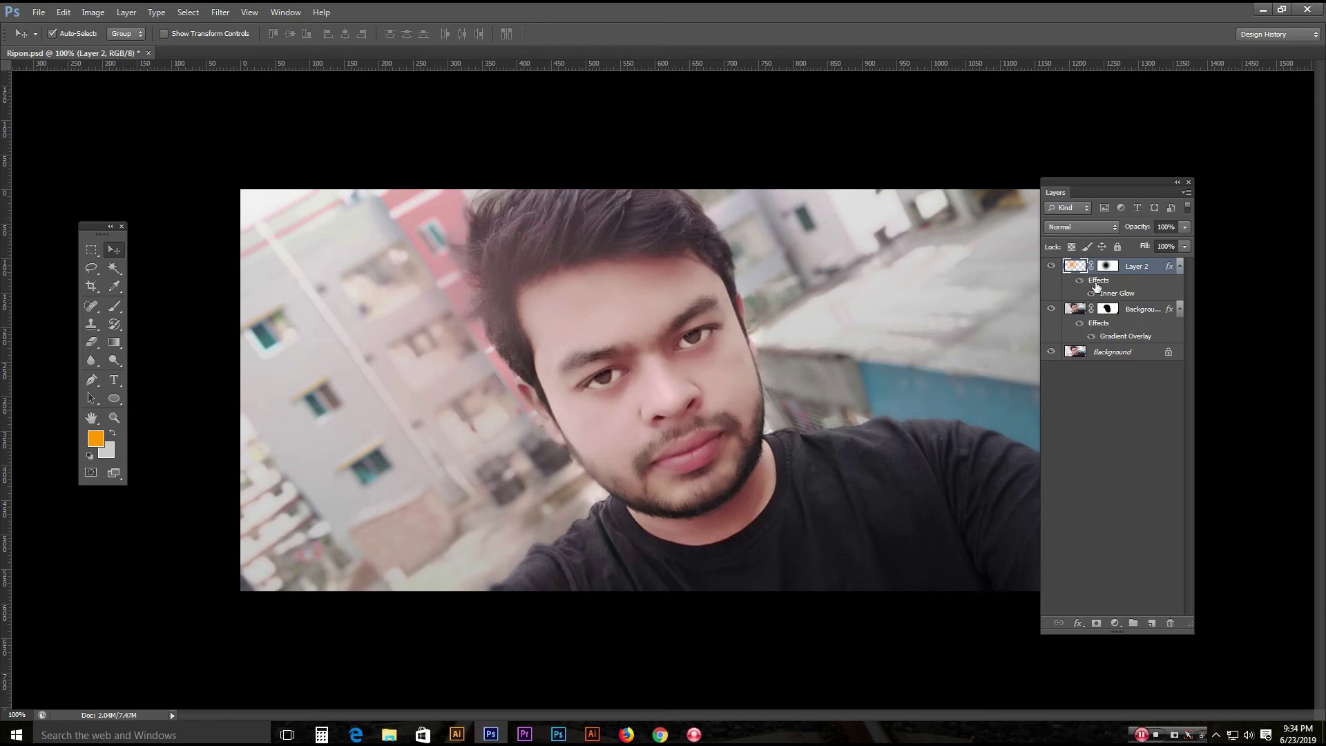
Toggle Layer 2's visibility off and on, then review its Inner Glow settings unchanged.
click(1052, 268)
click(1052, 267)
double_click(1110, 295)
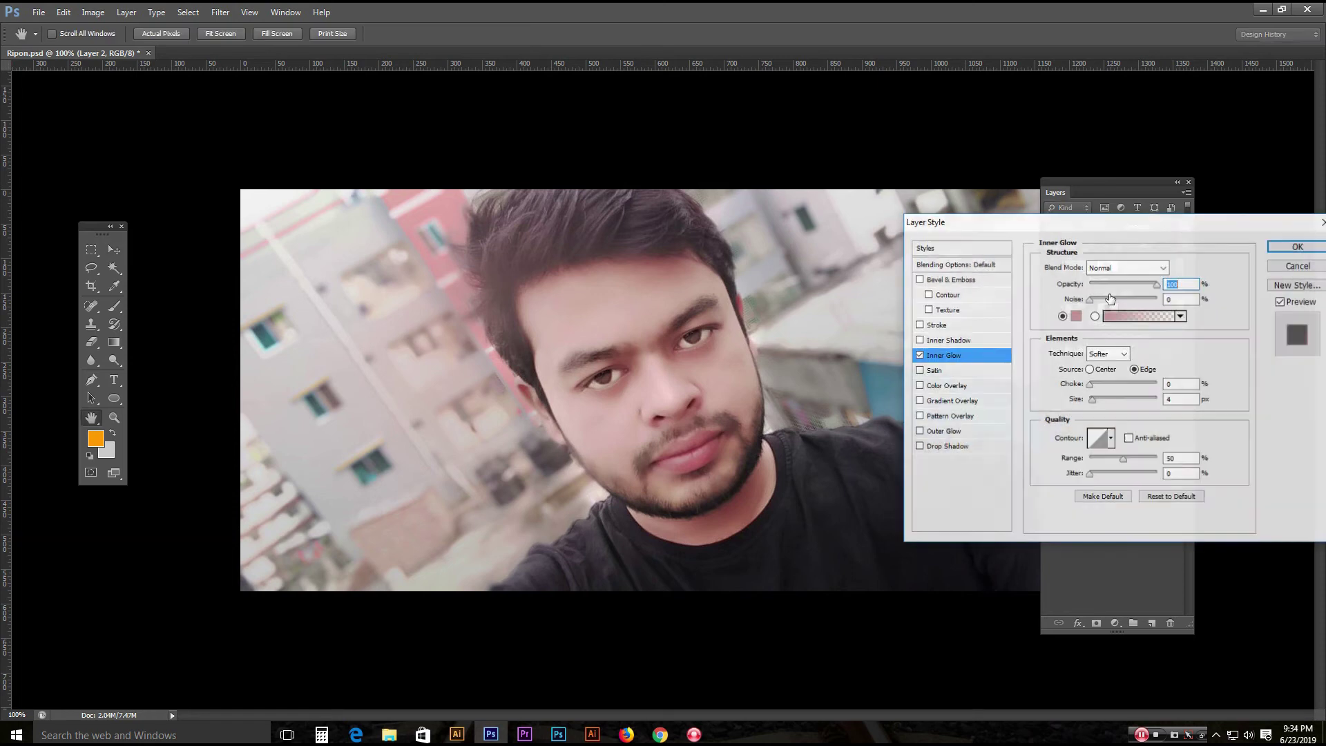
drag(1255, 221, 1083, 243)
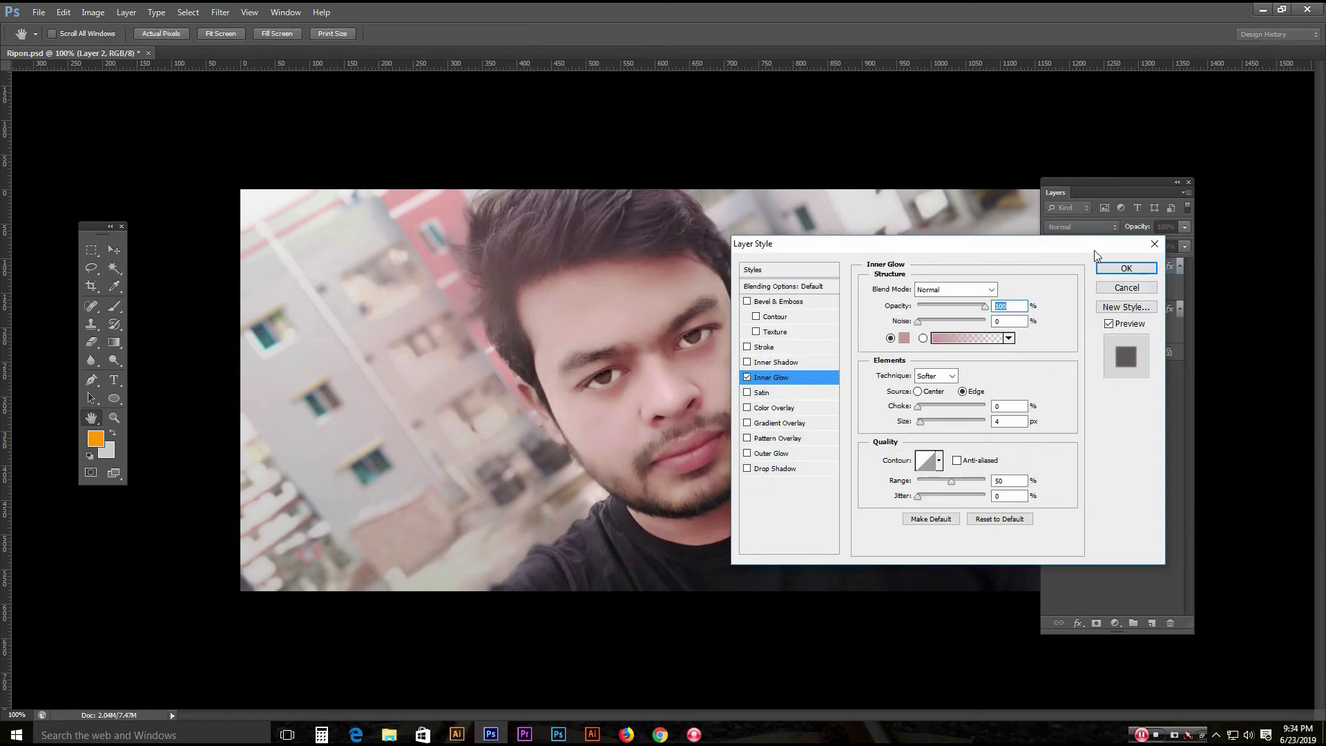
click(1123, 269)
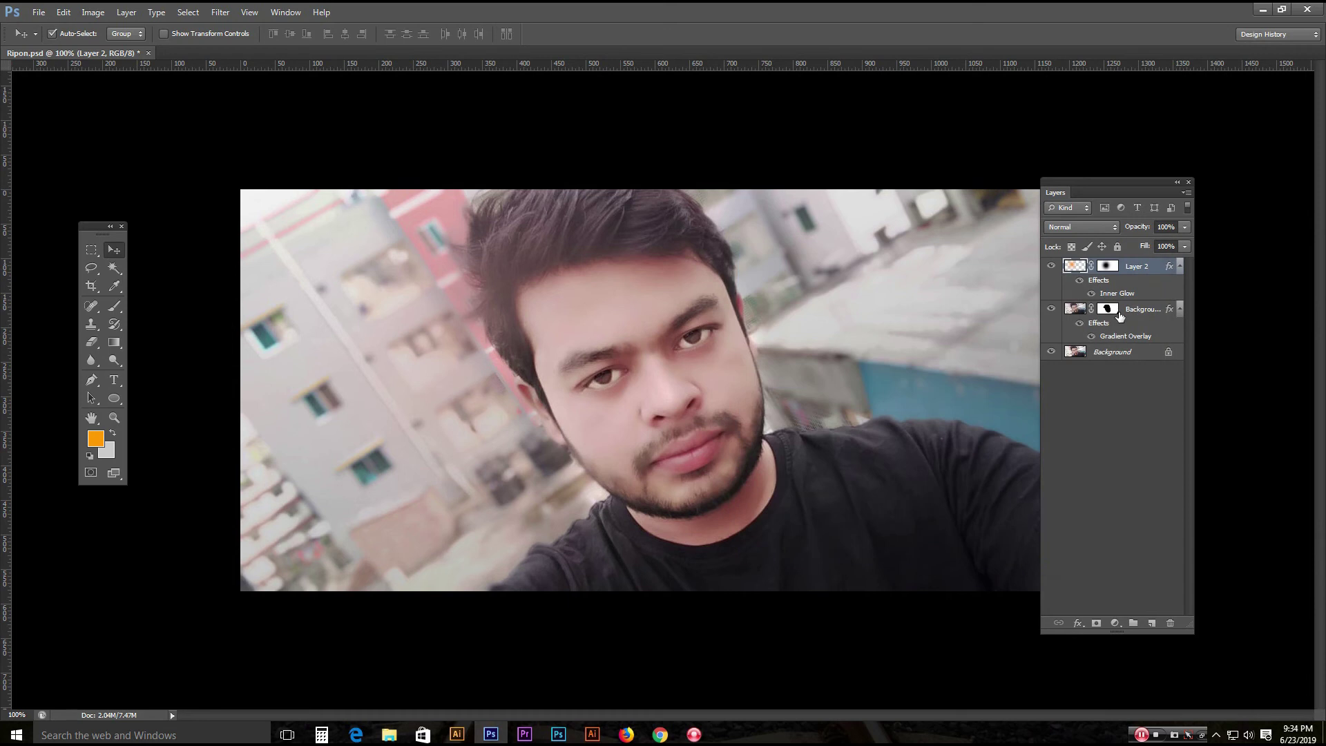
Review Background copy's Gradient Overlay without changes, then collapse Layer 2's effects list.
double_click(1120, 336)
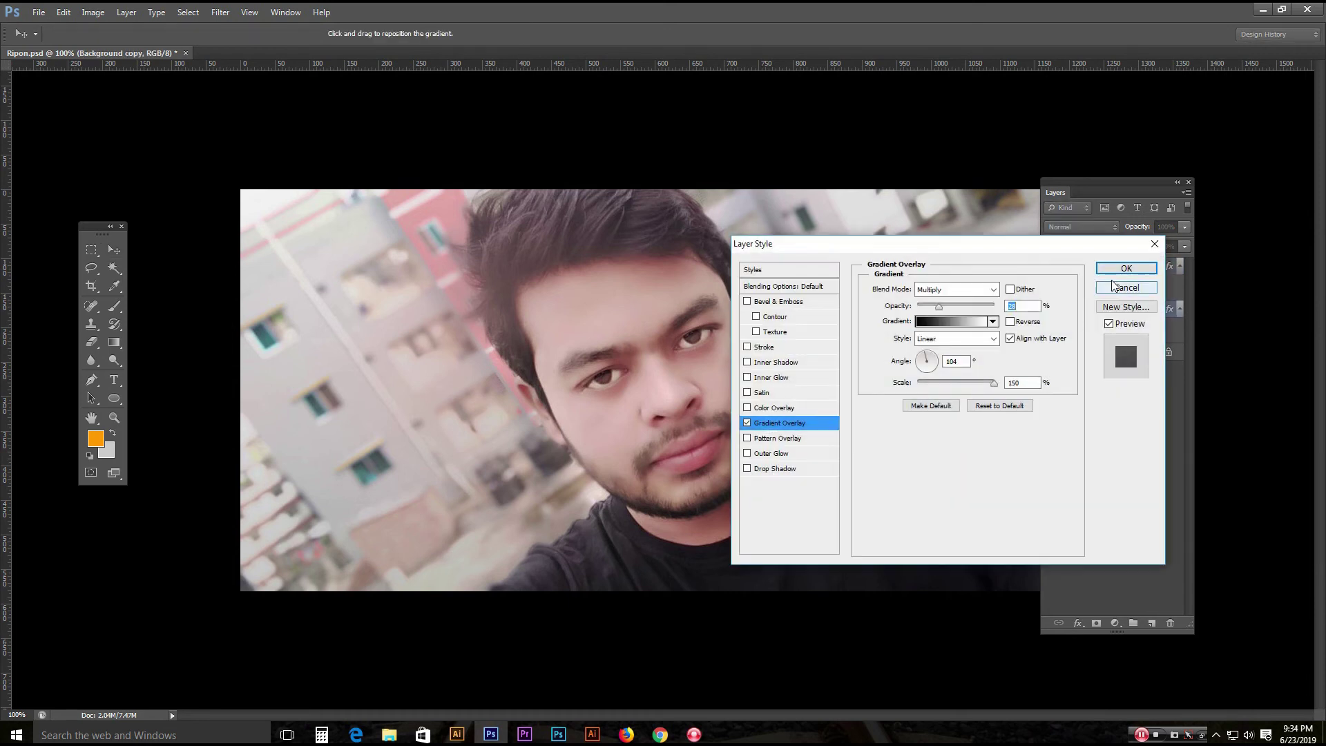
click(1120, 289)
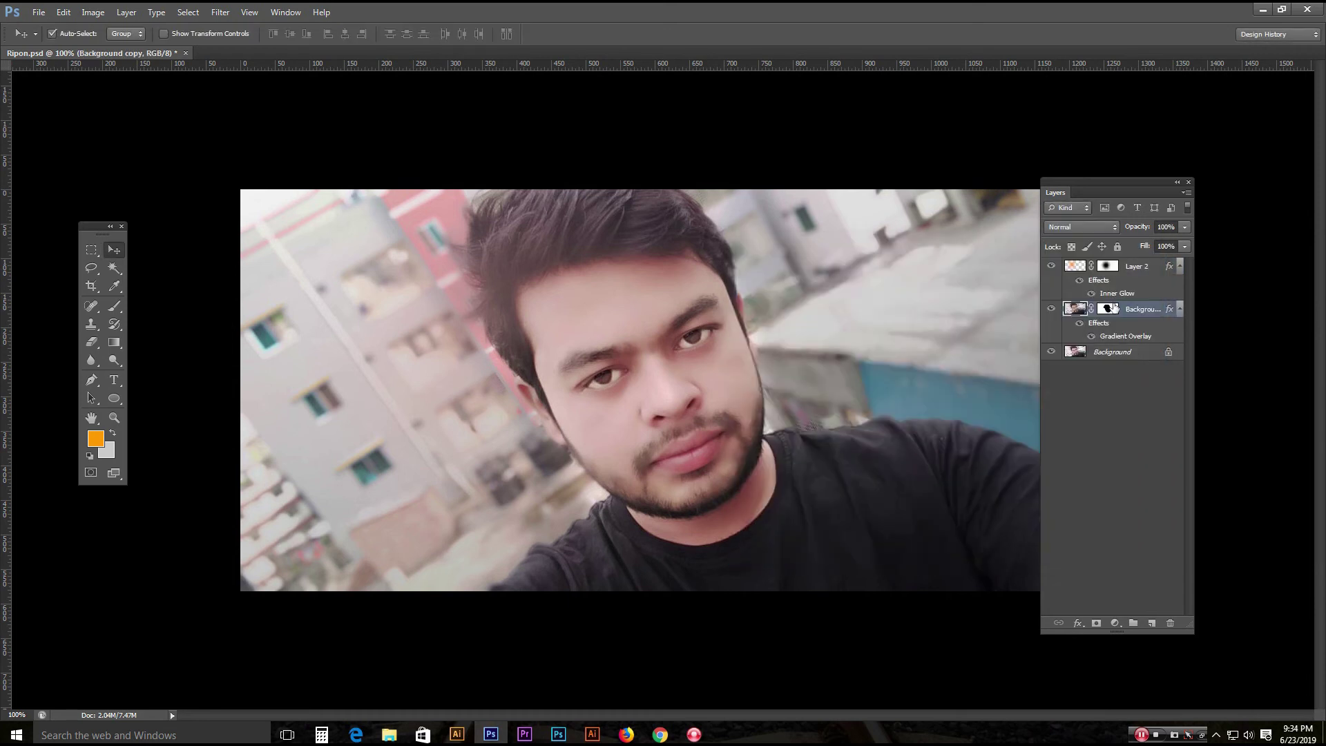
click(1180, 266)
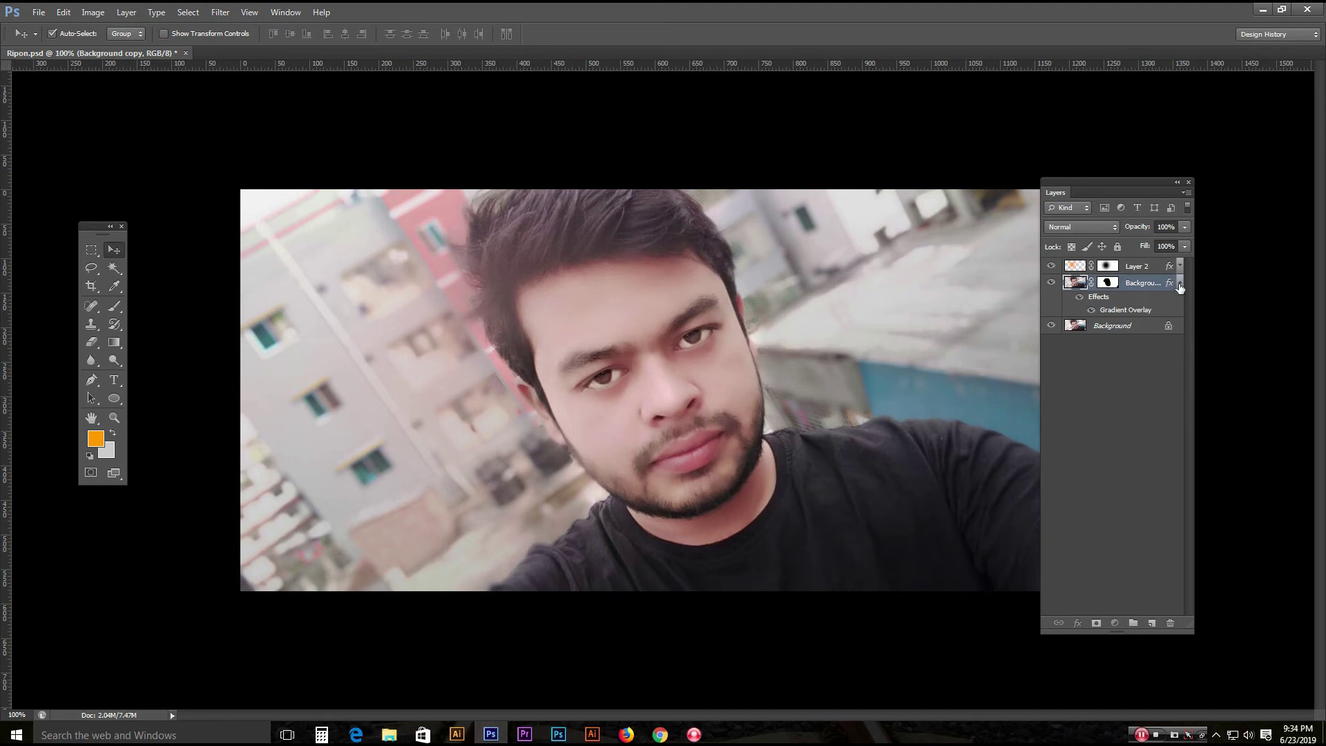
click(1180, 284)
click(1180, 282)
Expand Layer 2's effects to show Inner Glow again and select Layer 2.
click(1178, 266)
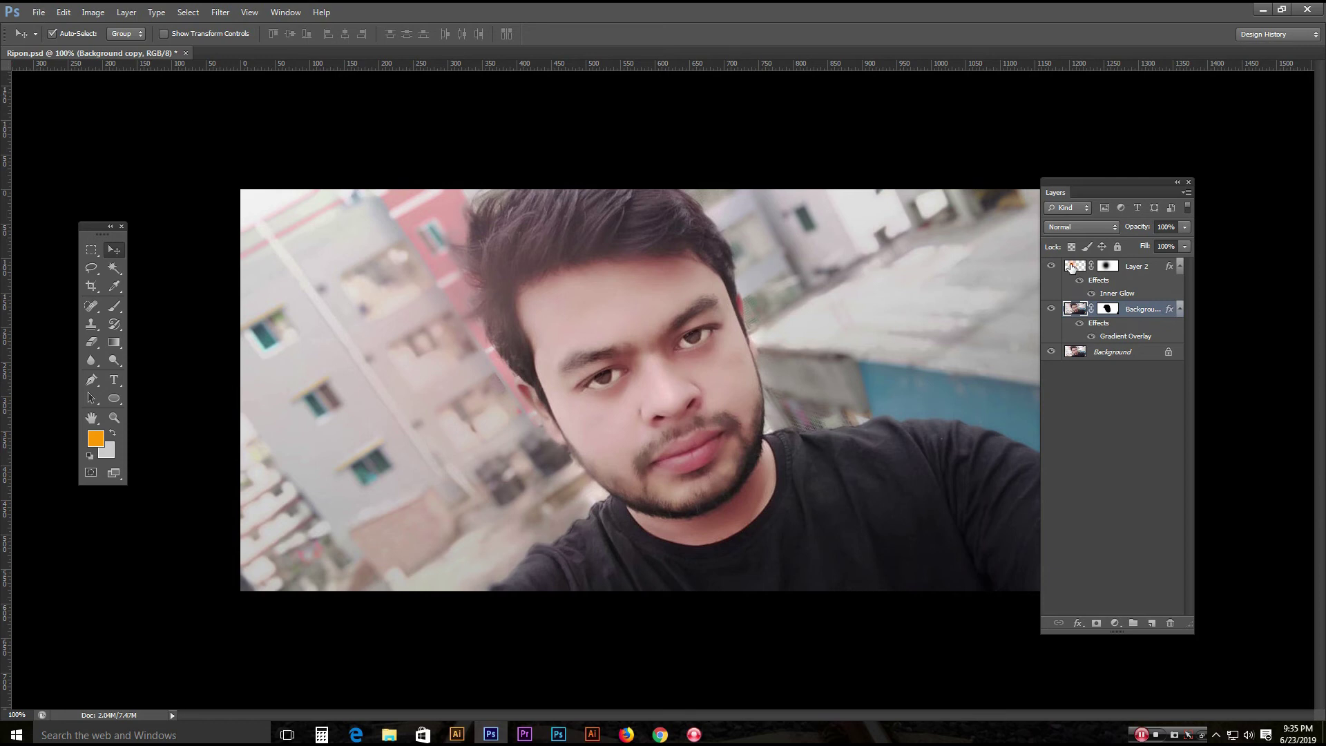
click(1130, 269)
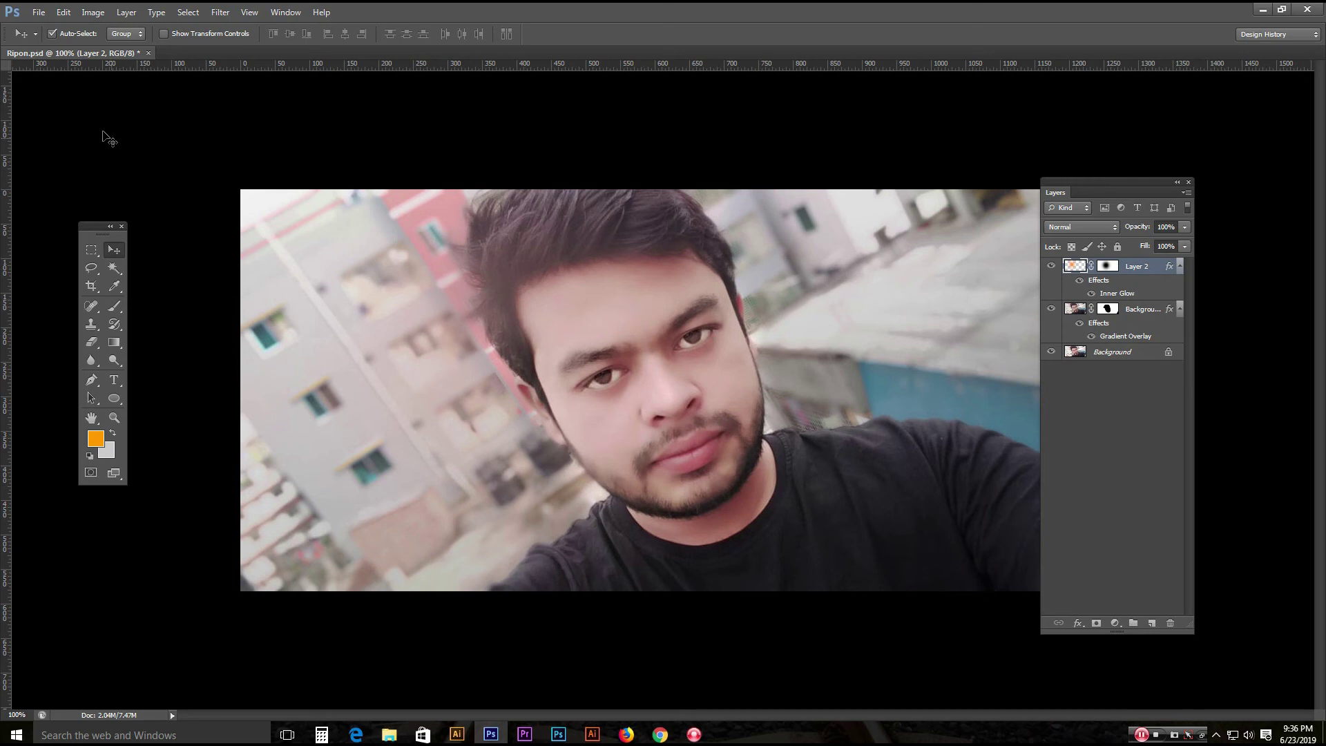
click(39, 14)
mouse_move(81, 304)
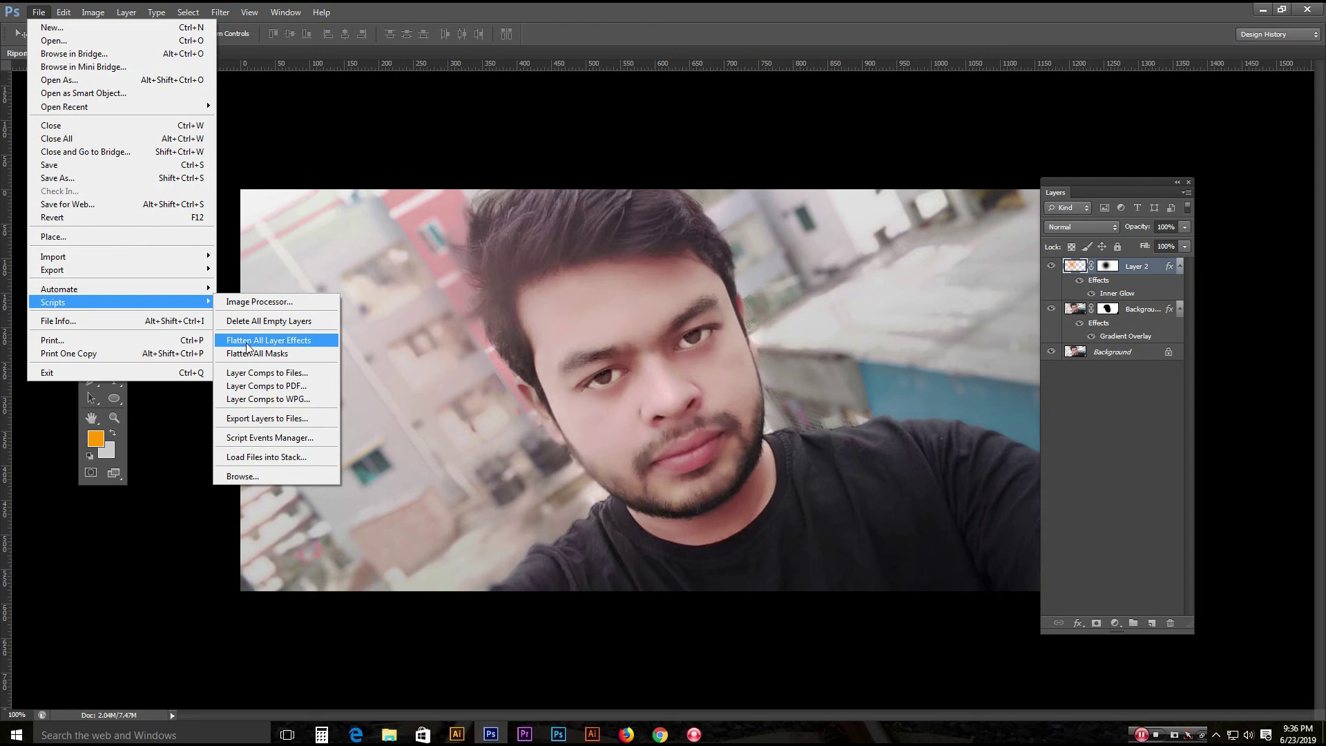
click(294, 343)
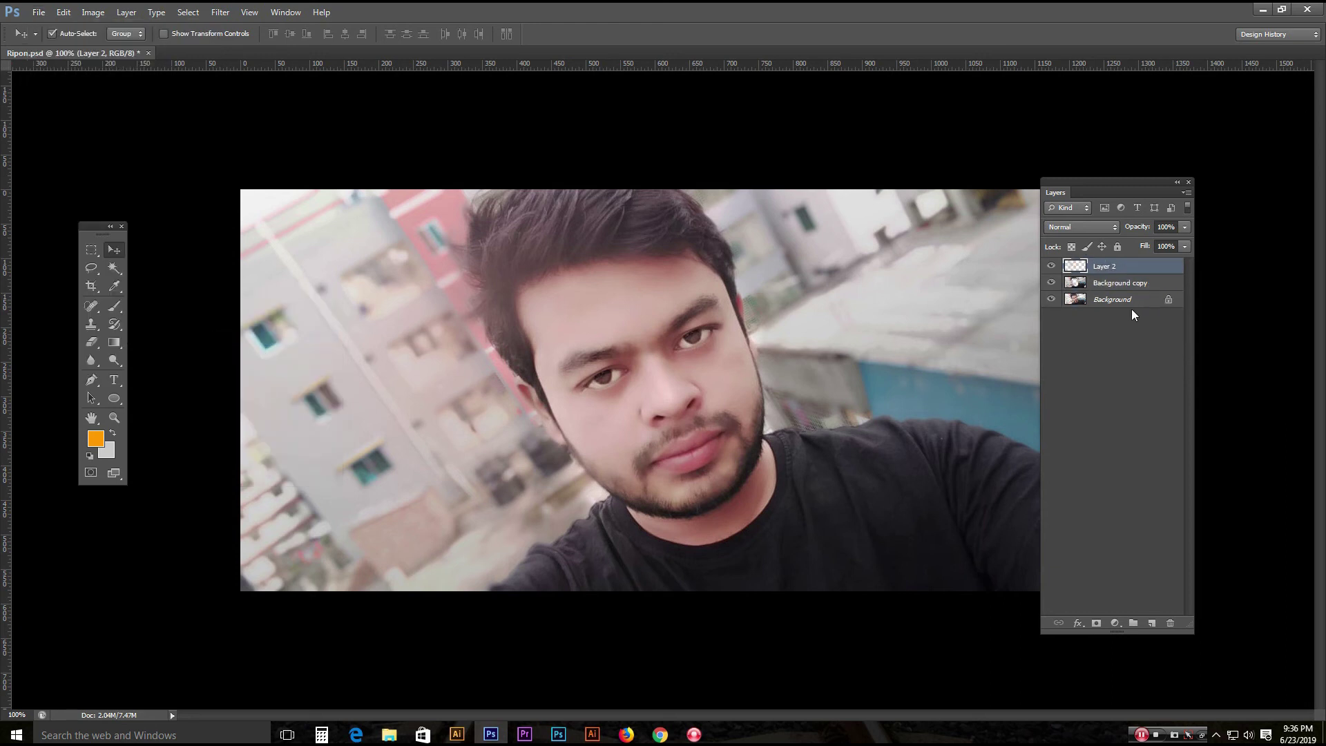
click(1116, 332)
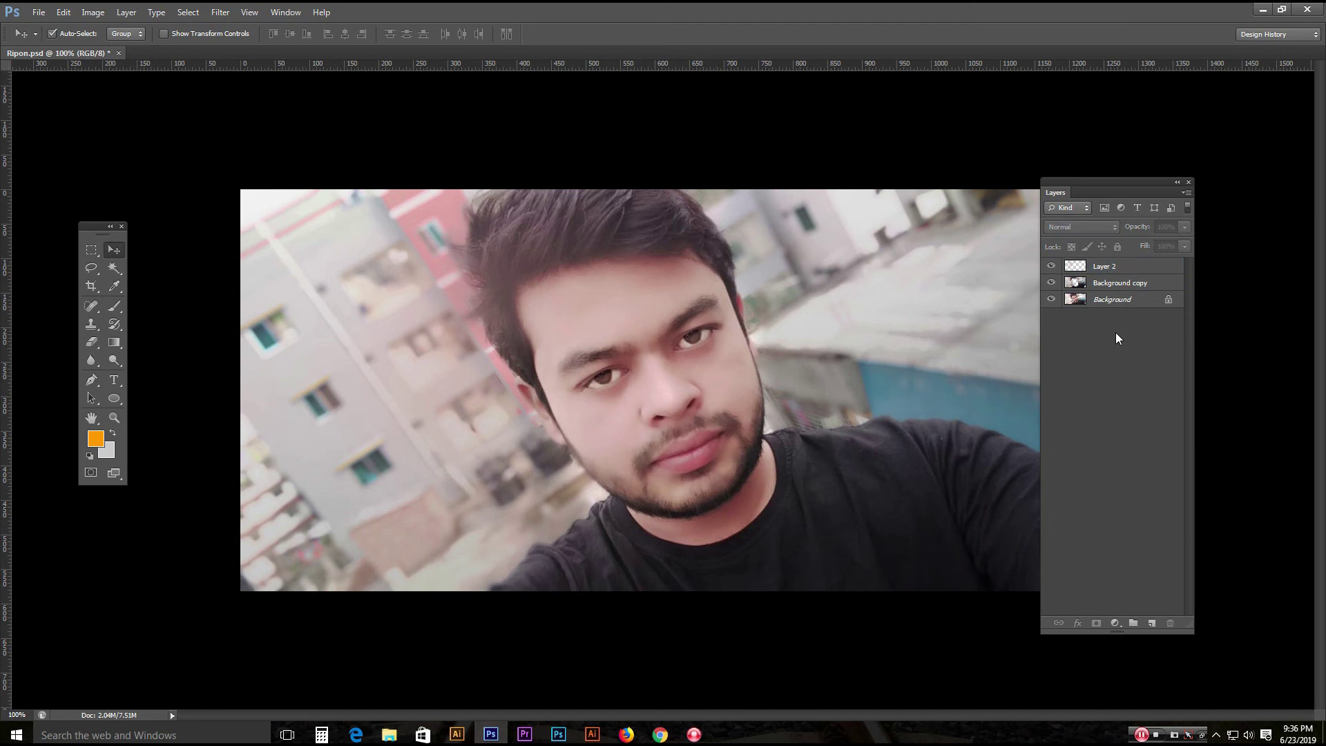
click(1119, 272)
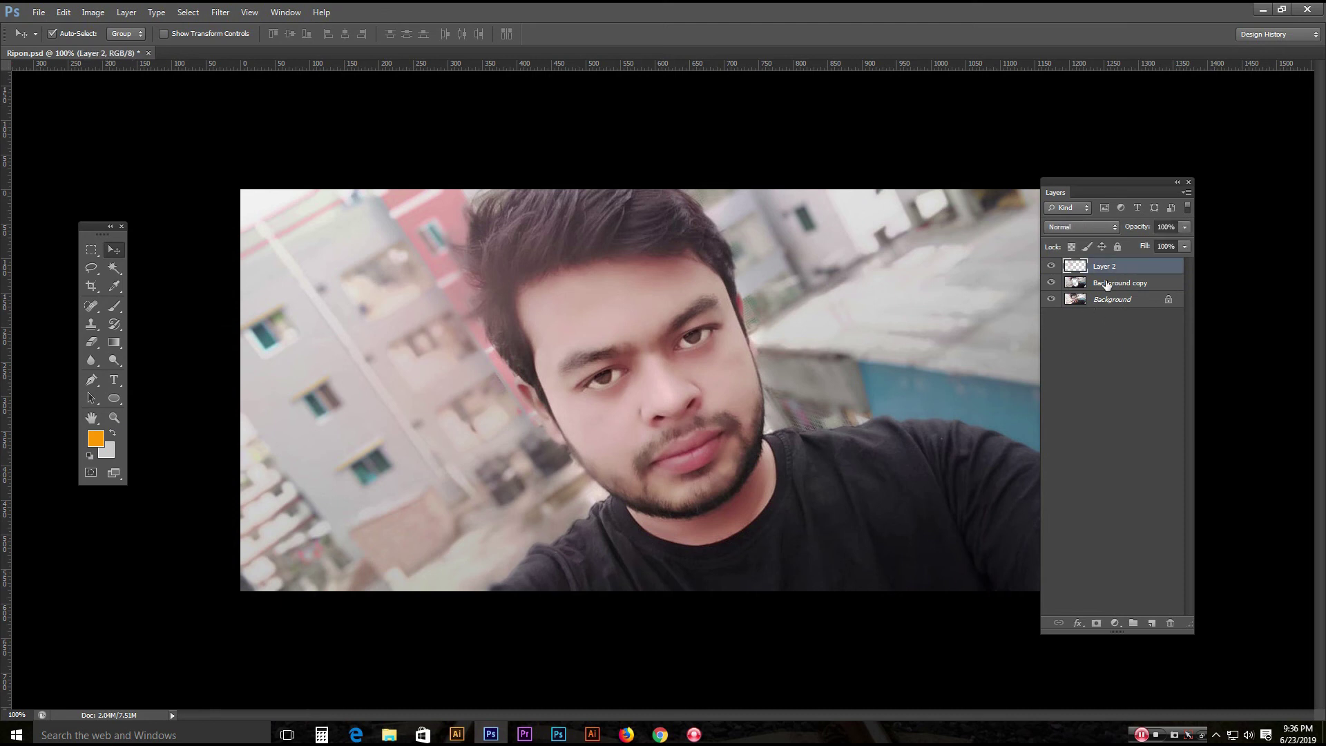
click(1051, 282)
click(1051, 282)
click(1051, 268)
click(1051, 267)
click(1107, 375)
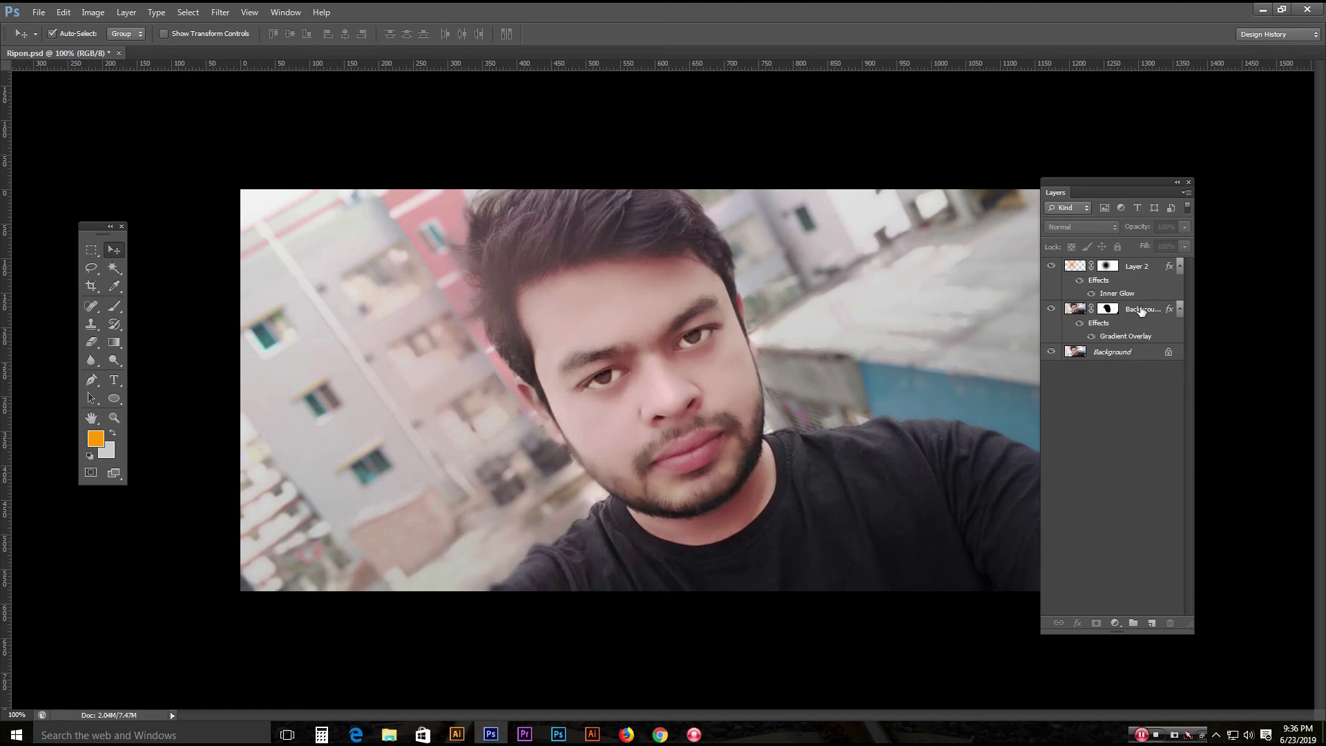
click(40, 12)
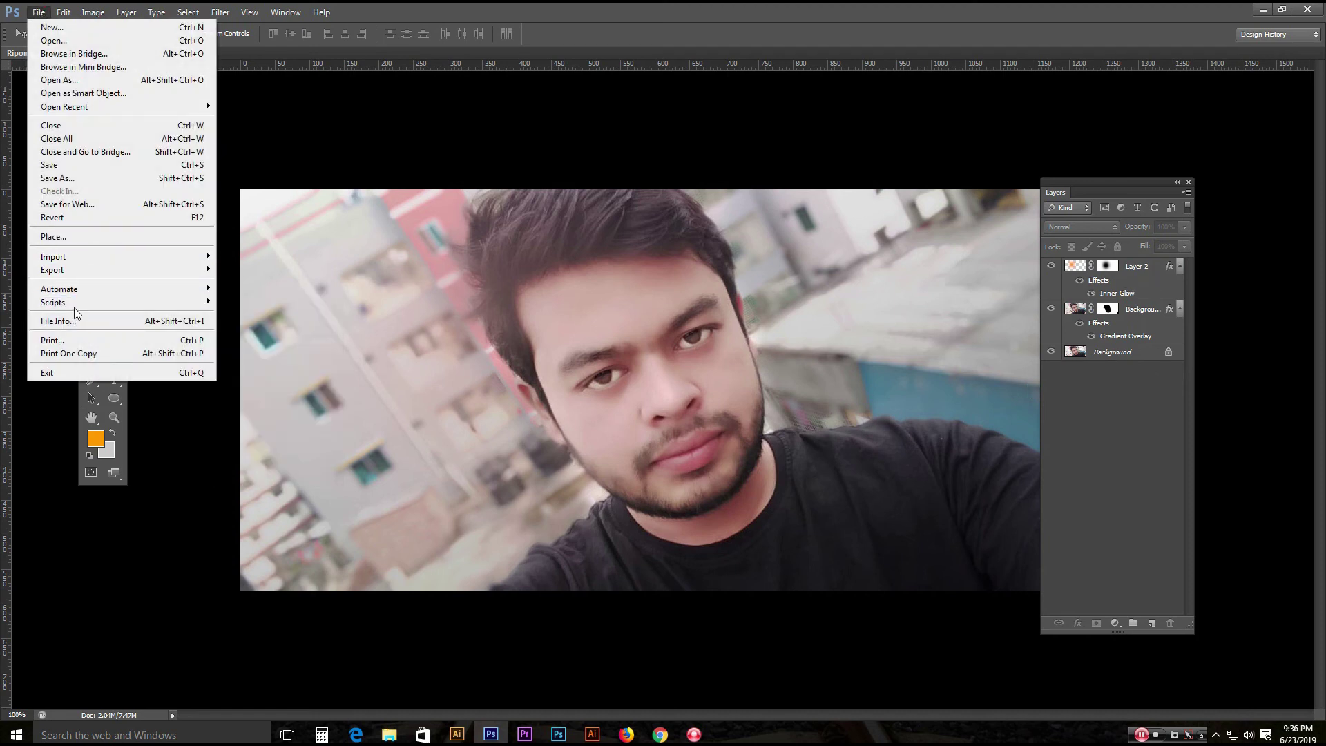
mouse_move(71, 302)
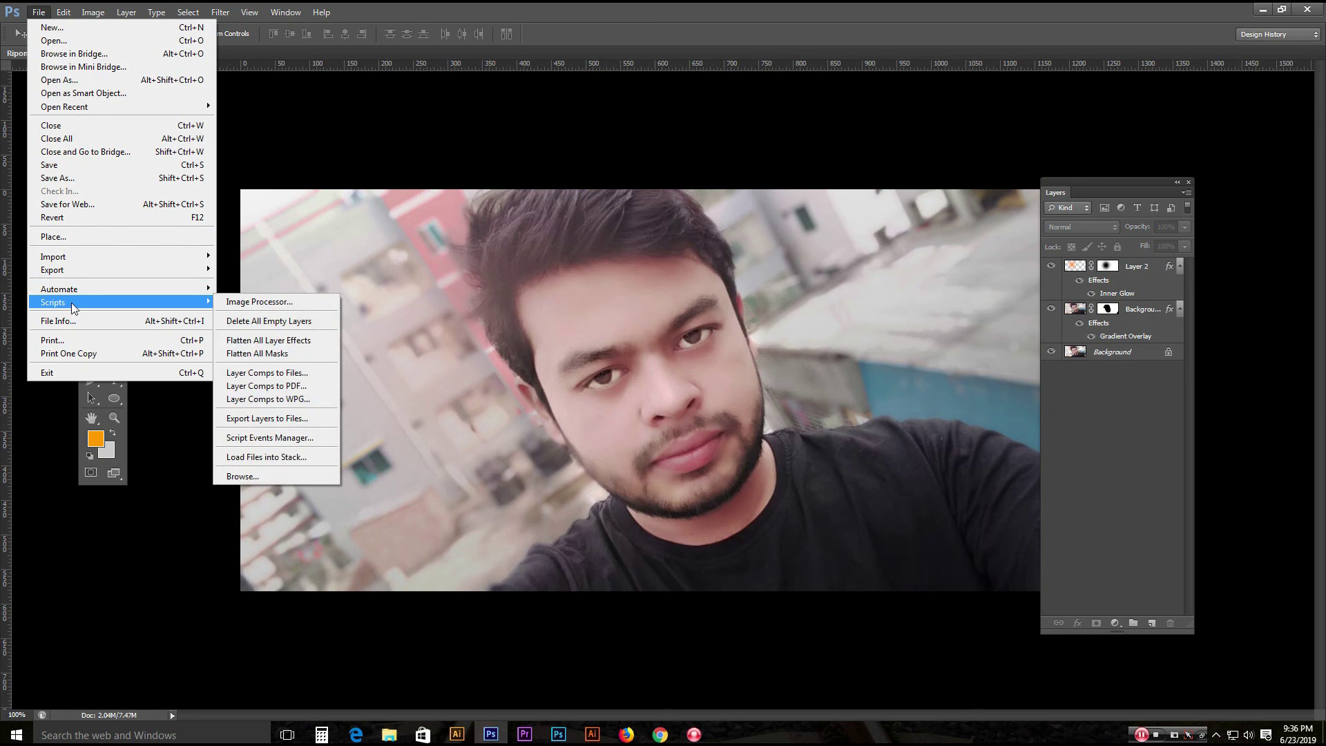
click(304, 353)
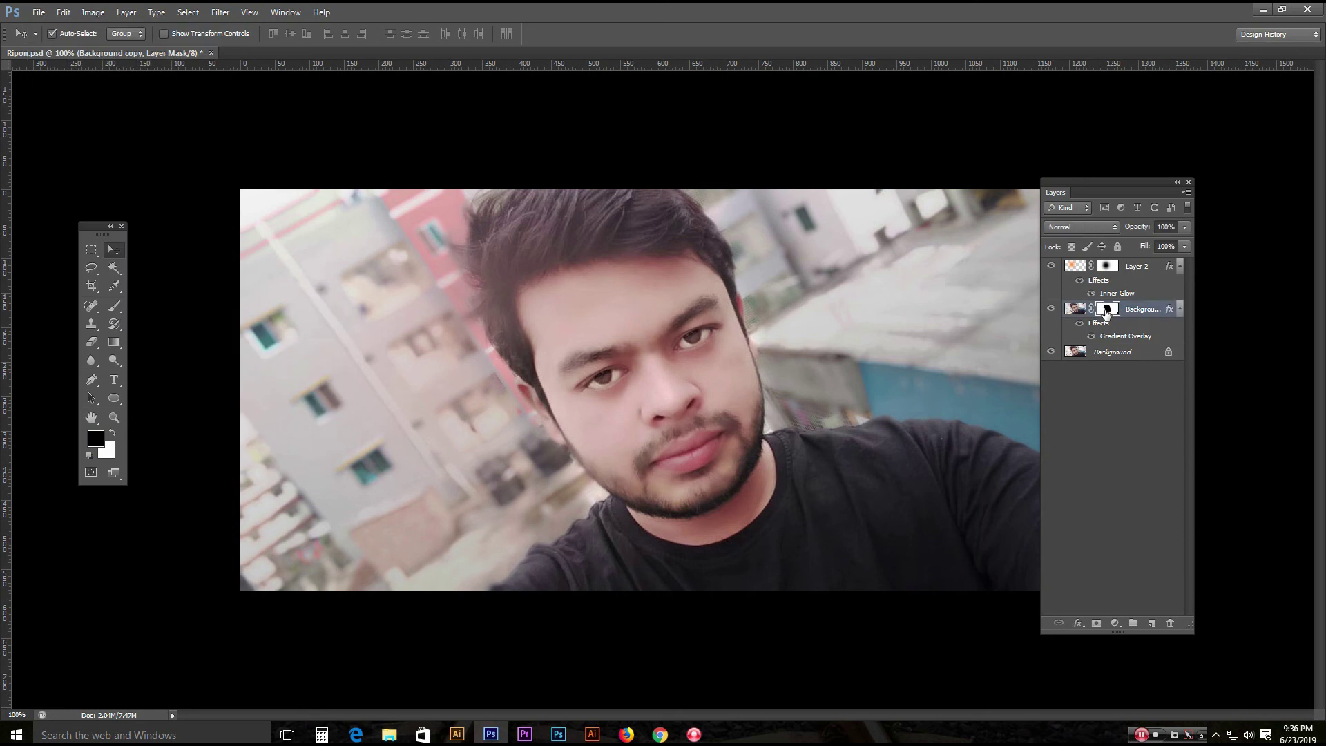
click(1114, 267)
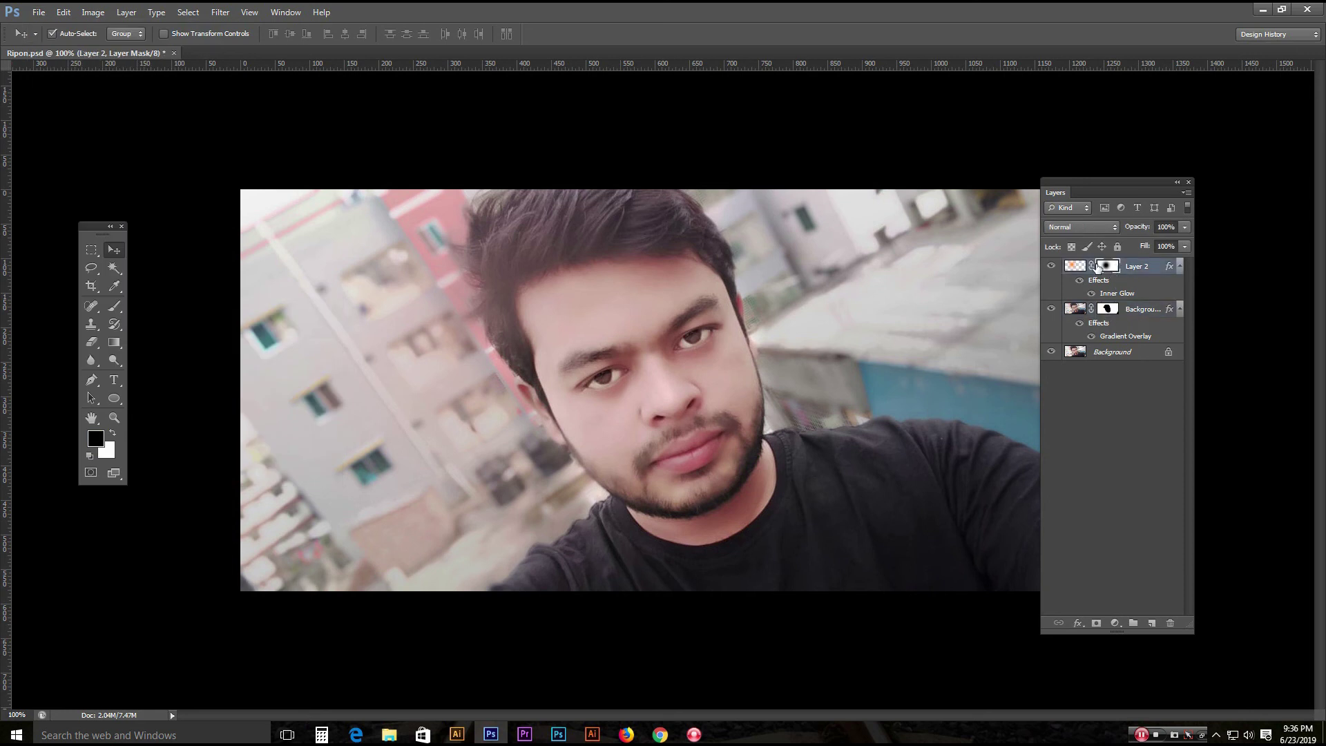
click(1078, 268)
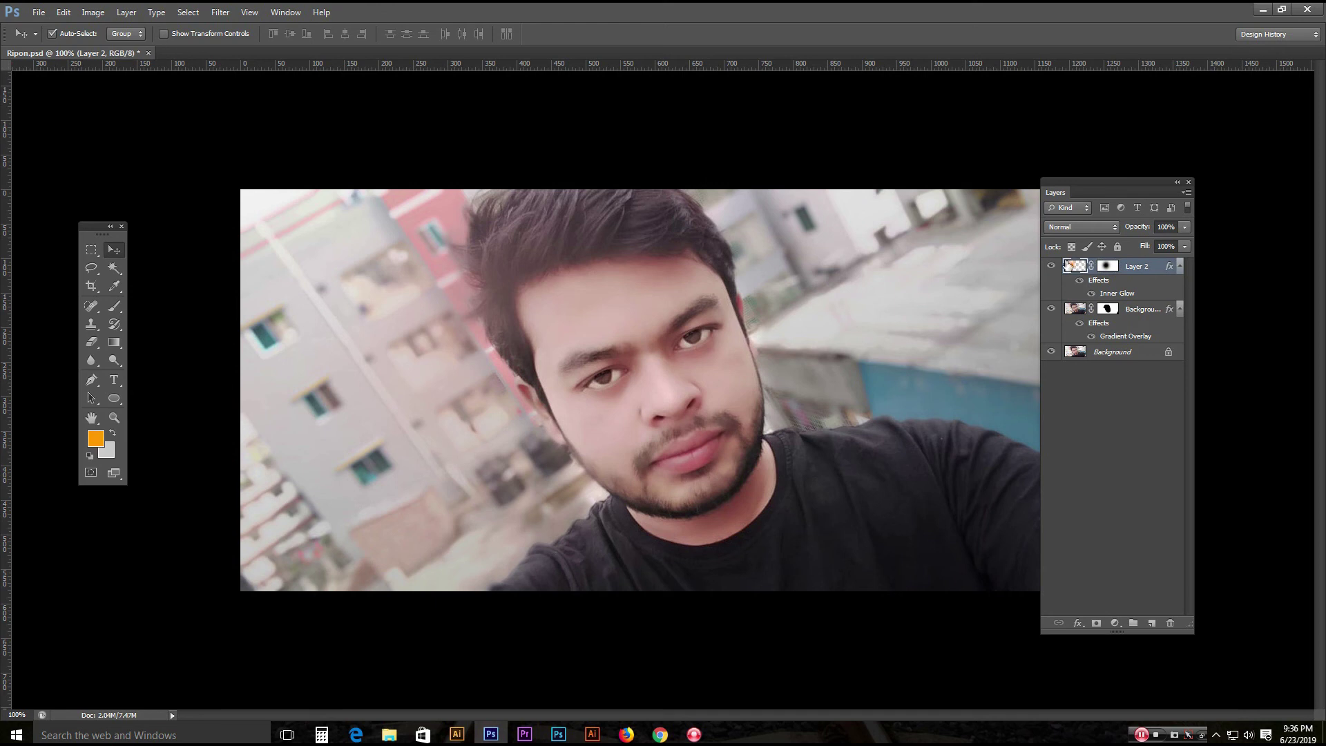
click(1075, 354)
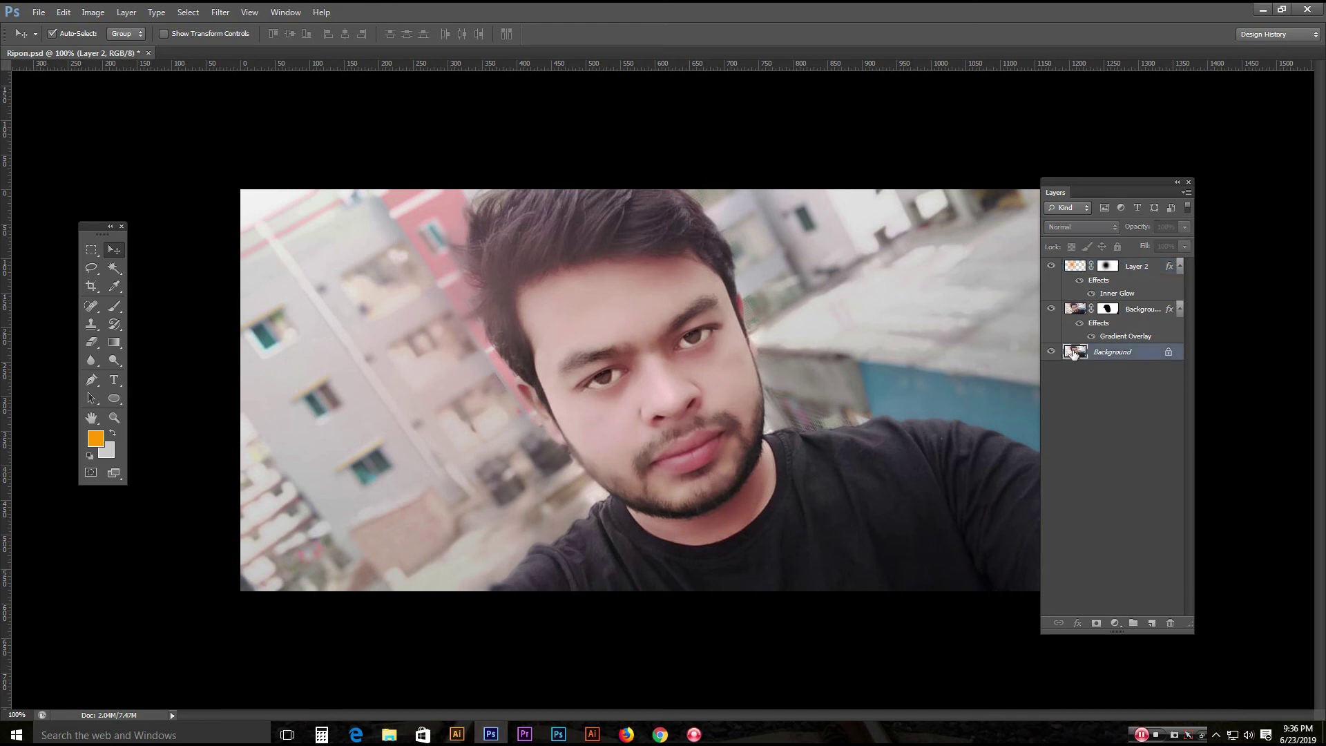
click(1109, 309)
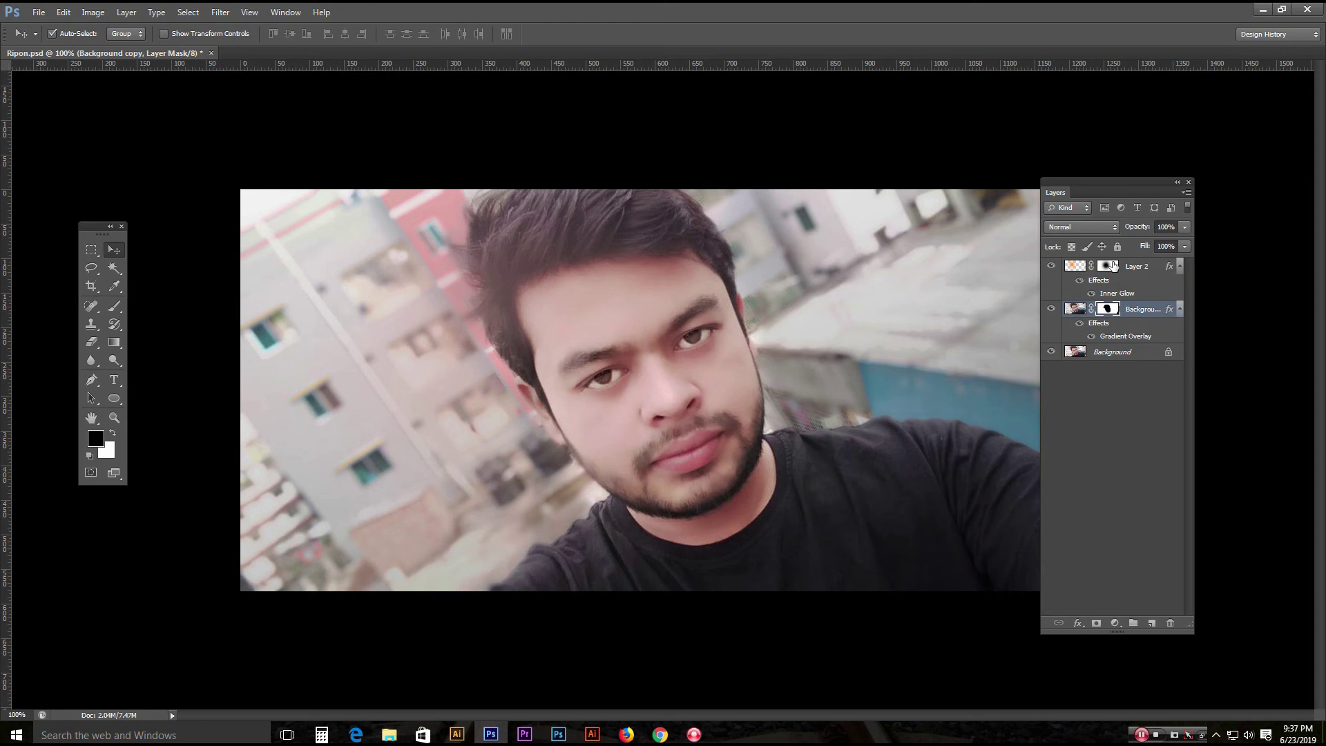
click(1109, 266)
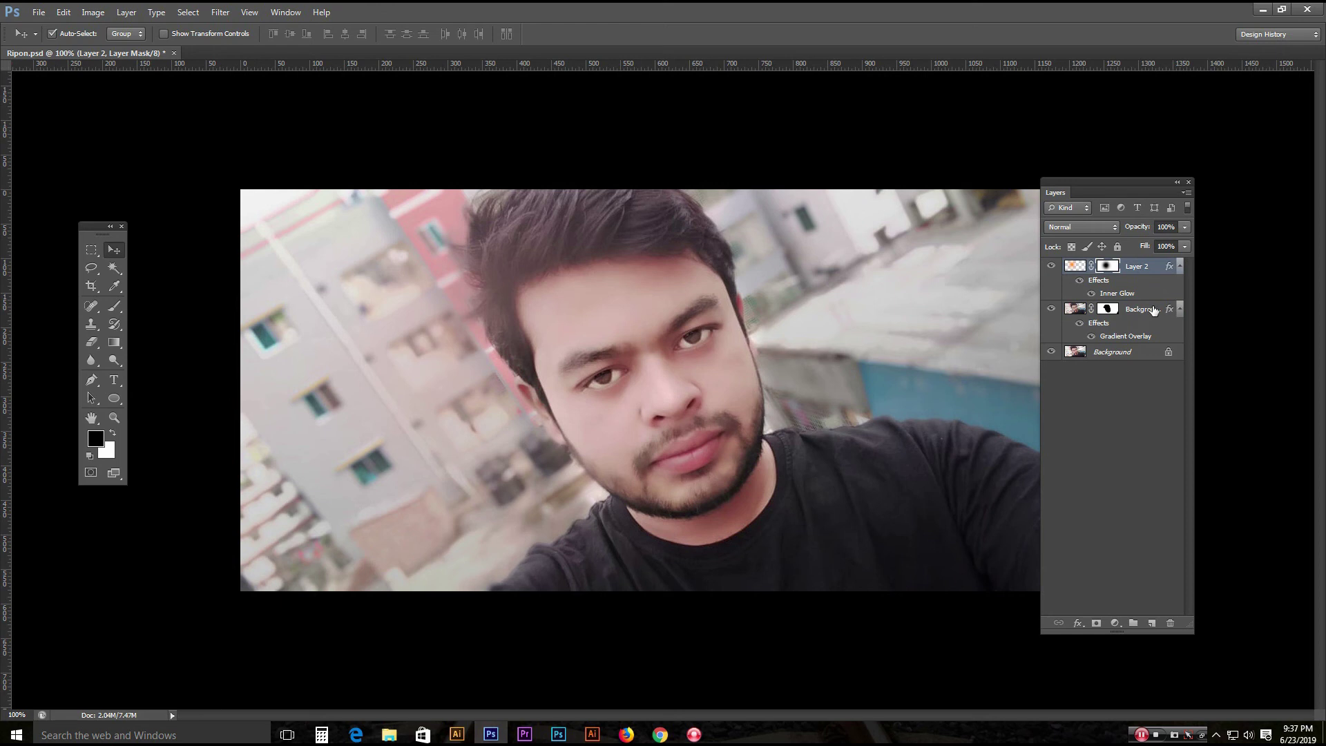
Open the File menu to reach the Scripts submenu with Flatten All Masks.
click(39, 12)
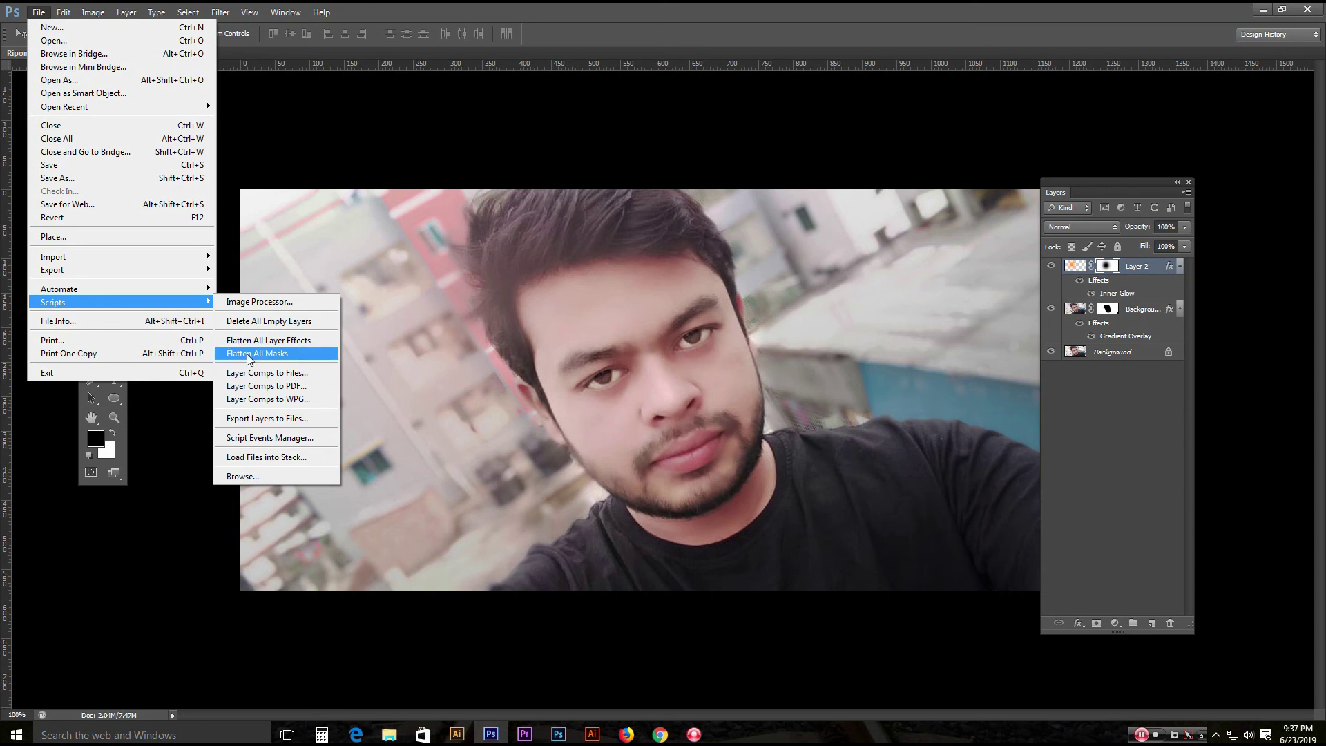
Run Flatten All Masks, merging Layer 2 and Background copy masks into their pixels.
click(249, 354)
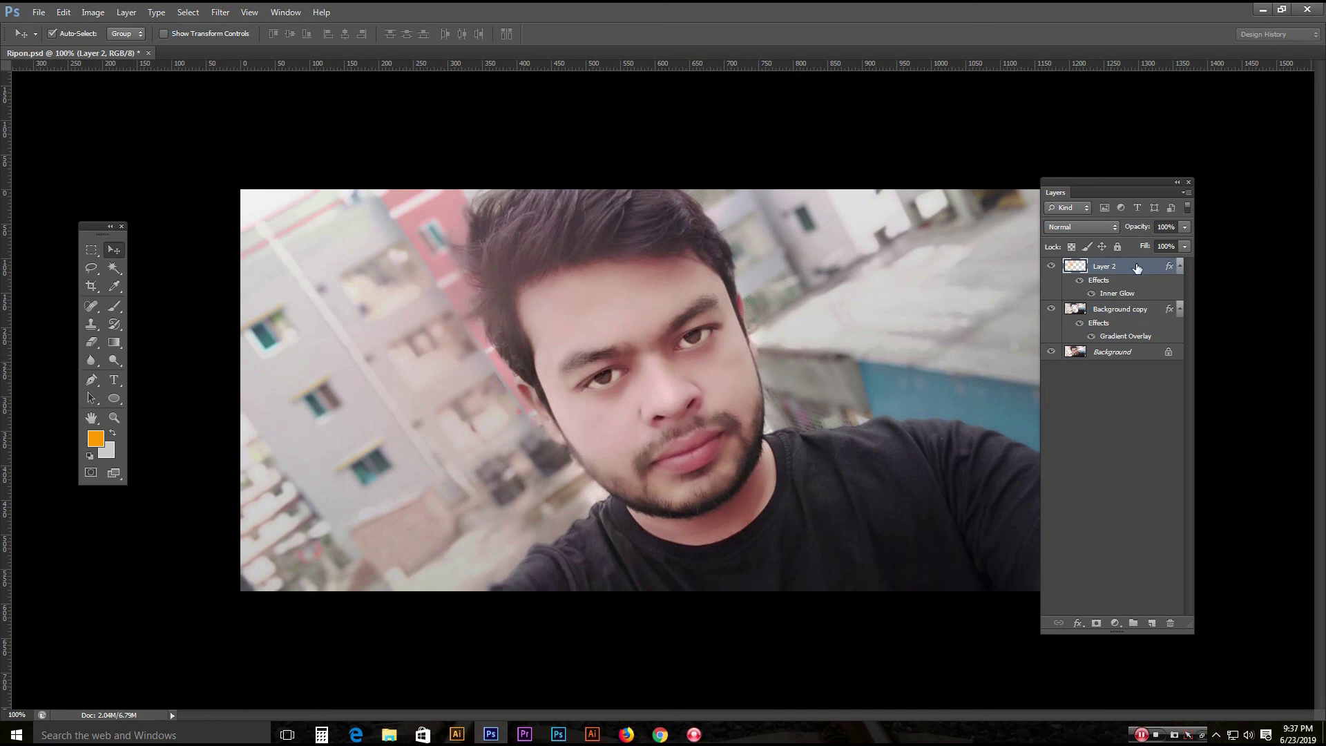
click(1115, 315)
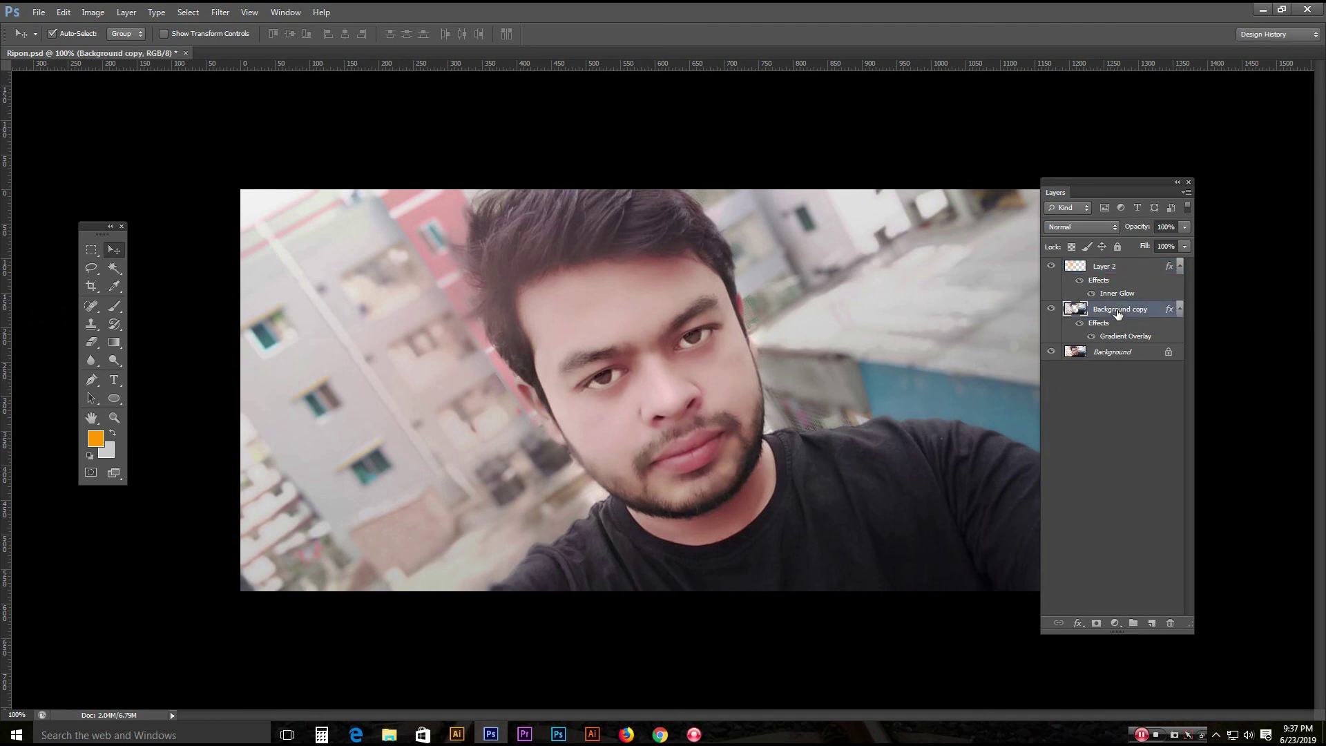
click(1117, 271)
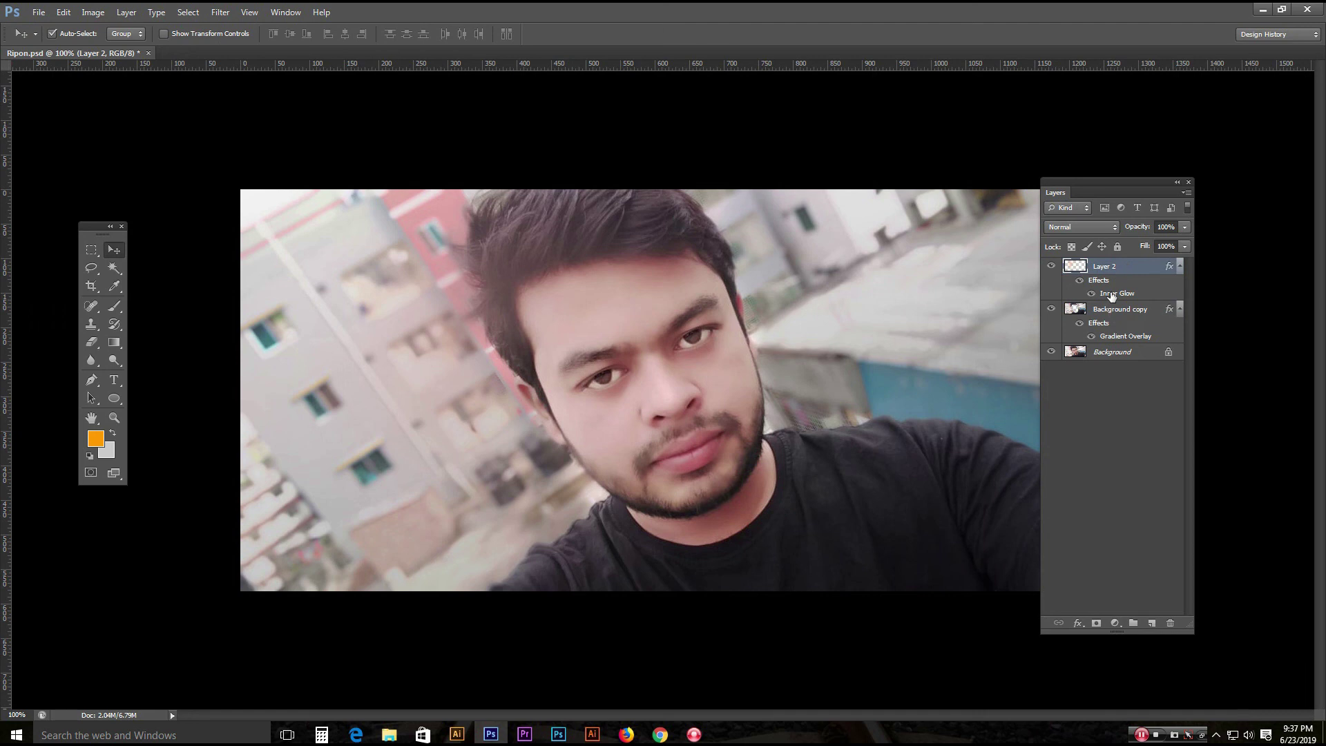
Inspect Layer 2, Background copy and Background, then nudge the Layers panel up and right.
click(1113, 337)
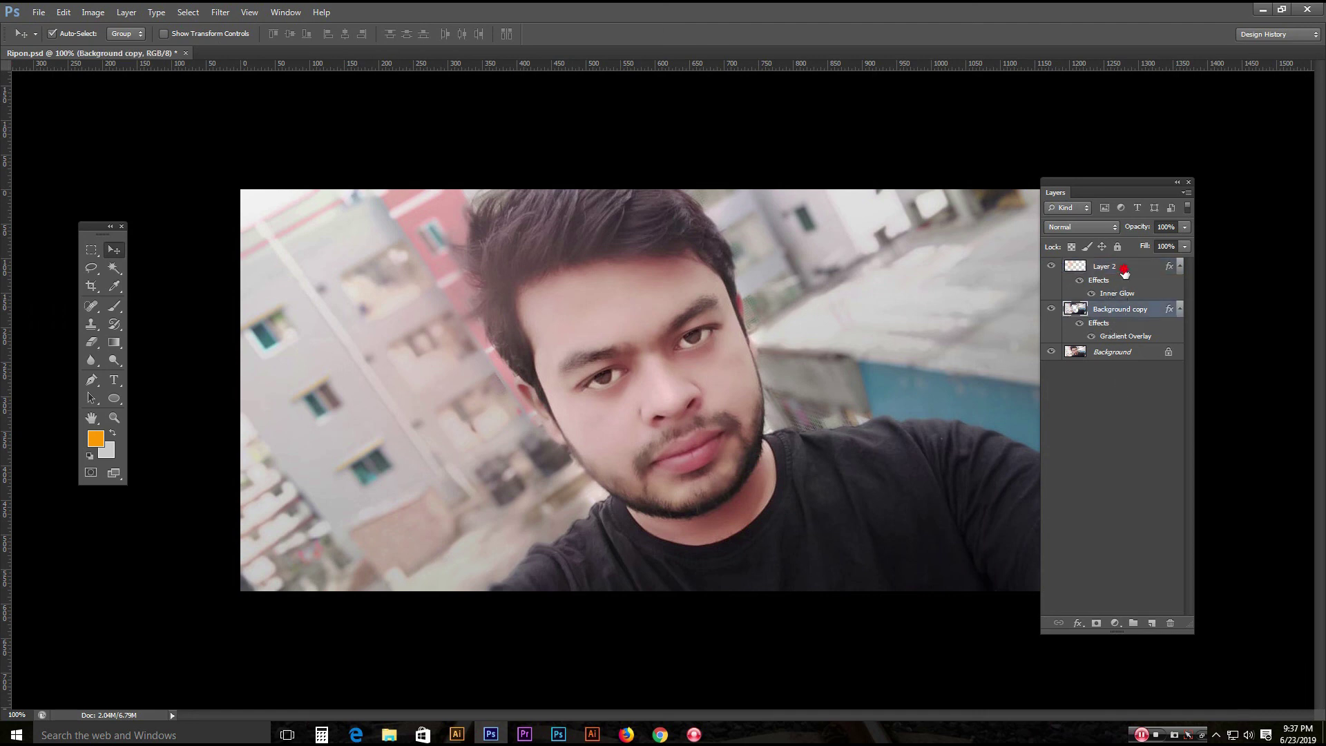
click(1124, 268)
click(1114, 313)
click(1115, 352)
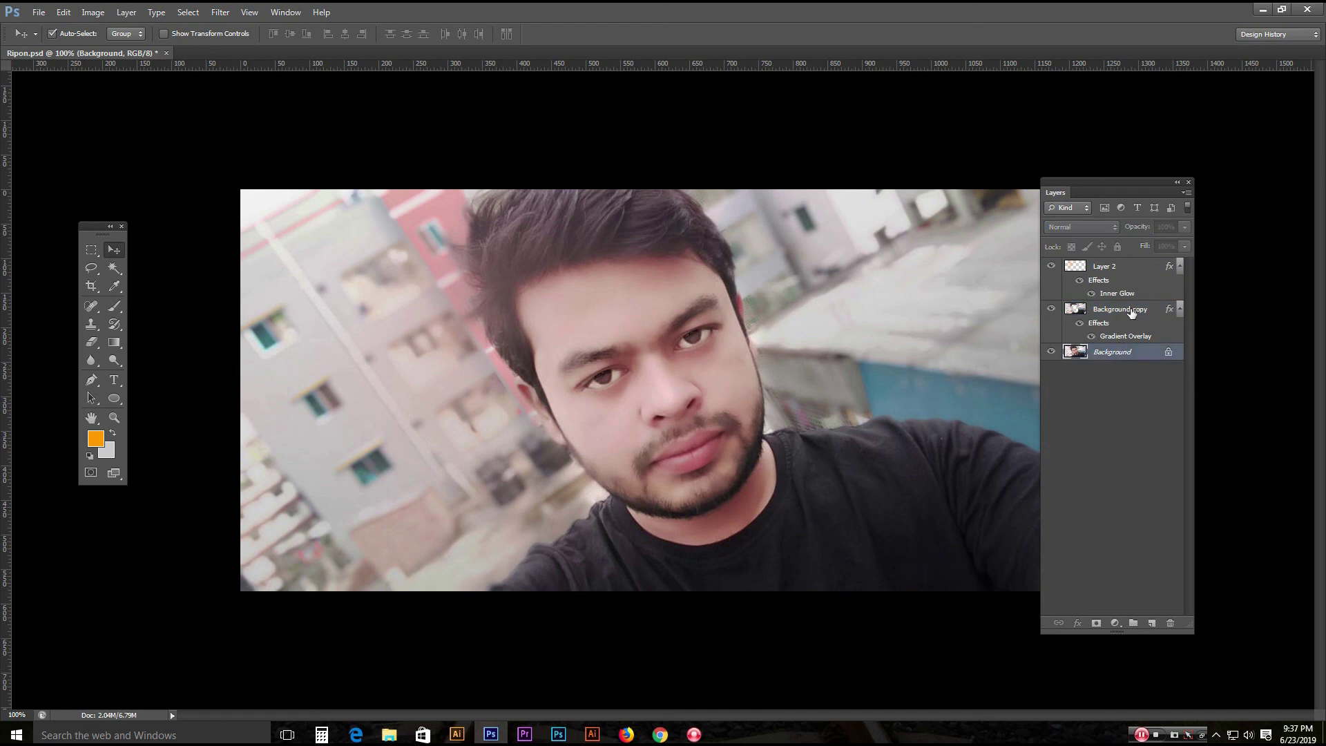
click(1122, 310)
click(1127, 267)
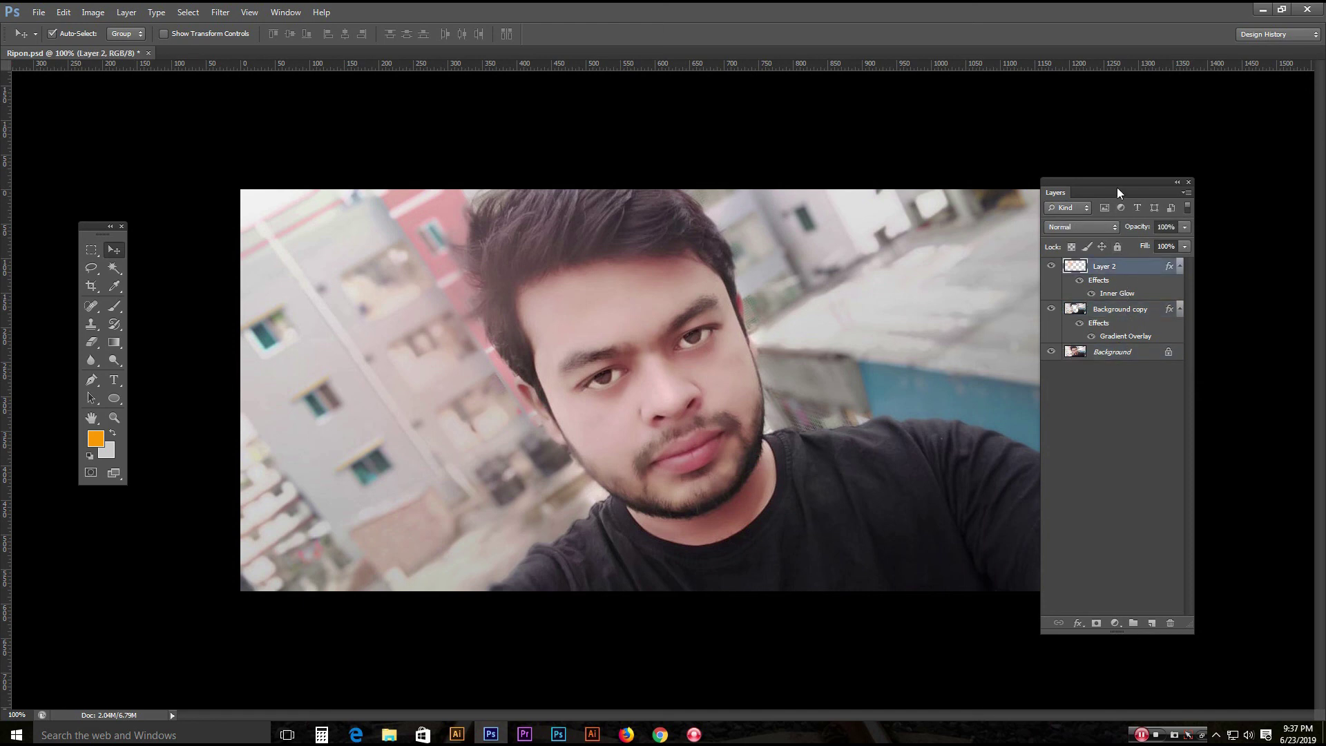
mouse_move(1115, 186)
mouse_down()
mouse_move(1167, 159)
mouse_move(1132, 178)
mouse_up()
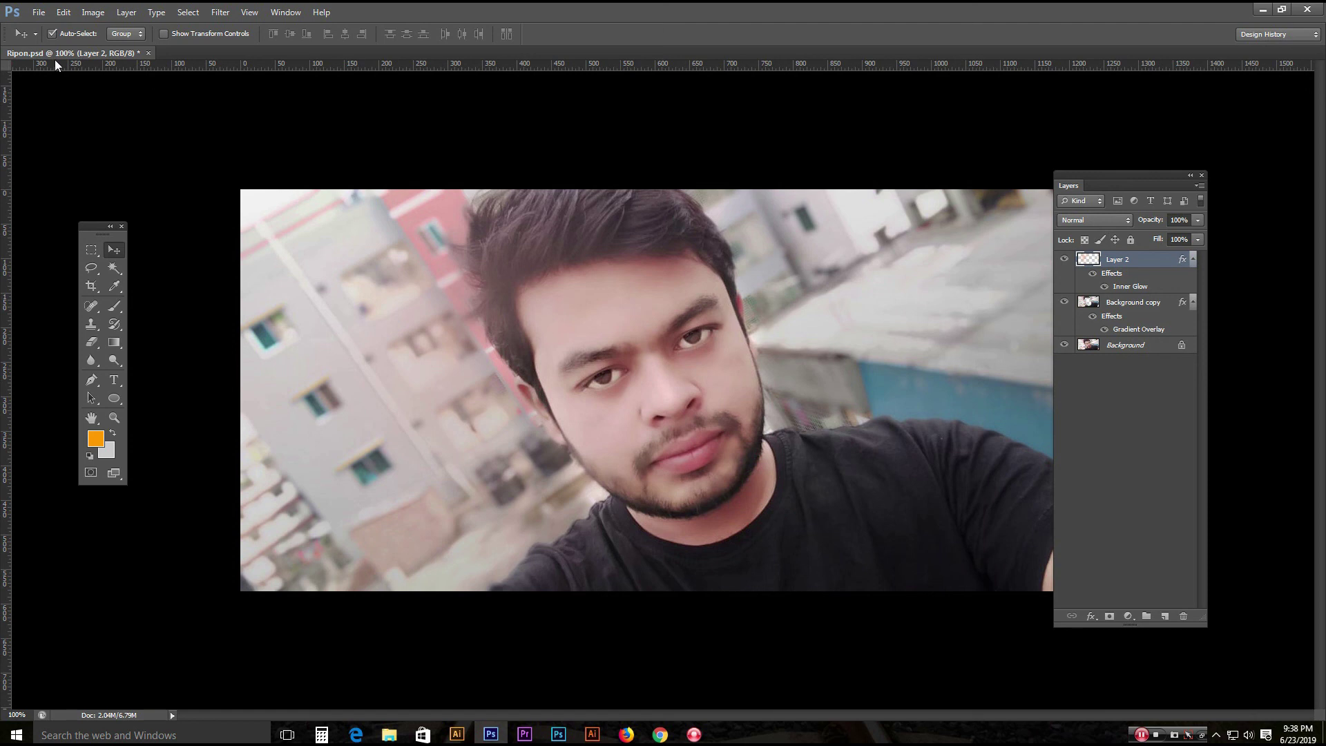
click(39, 12)
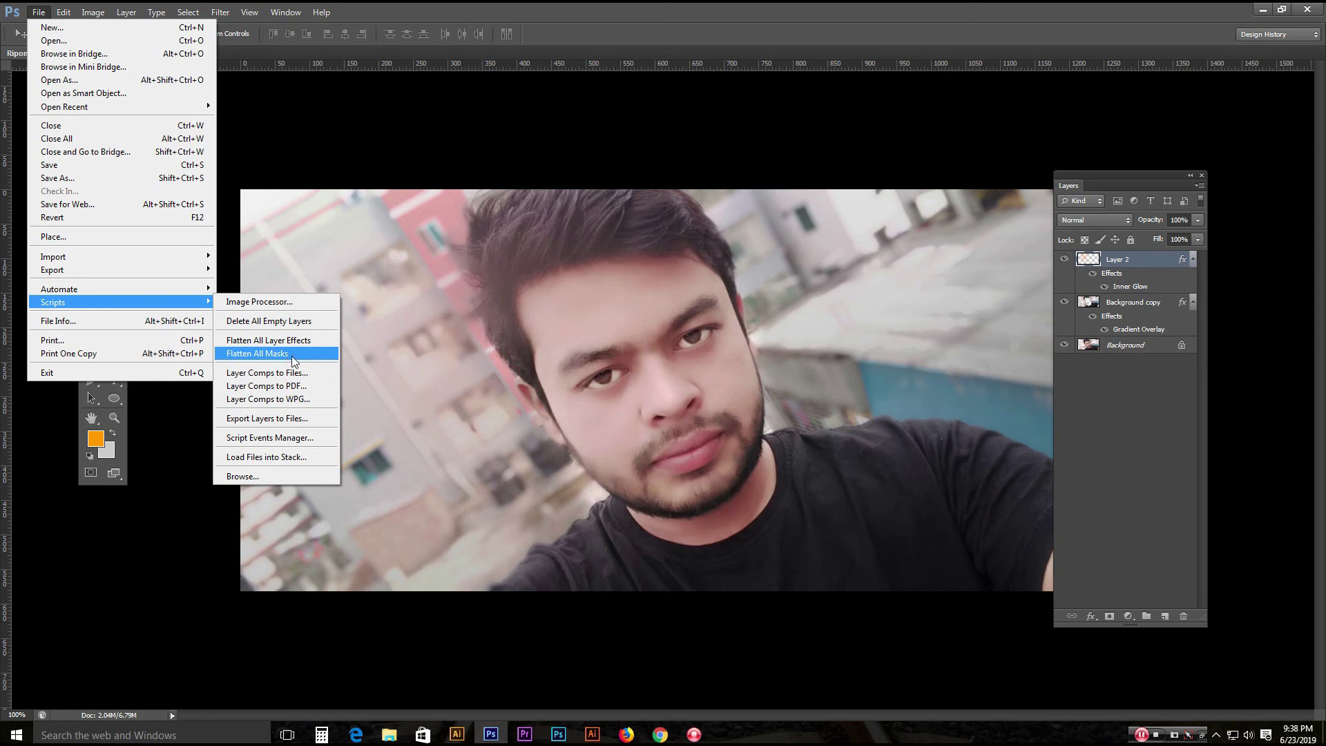
click(469, 276)
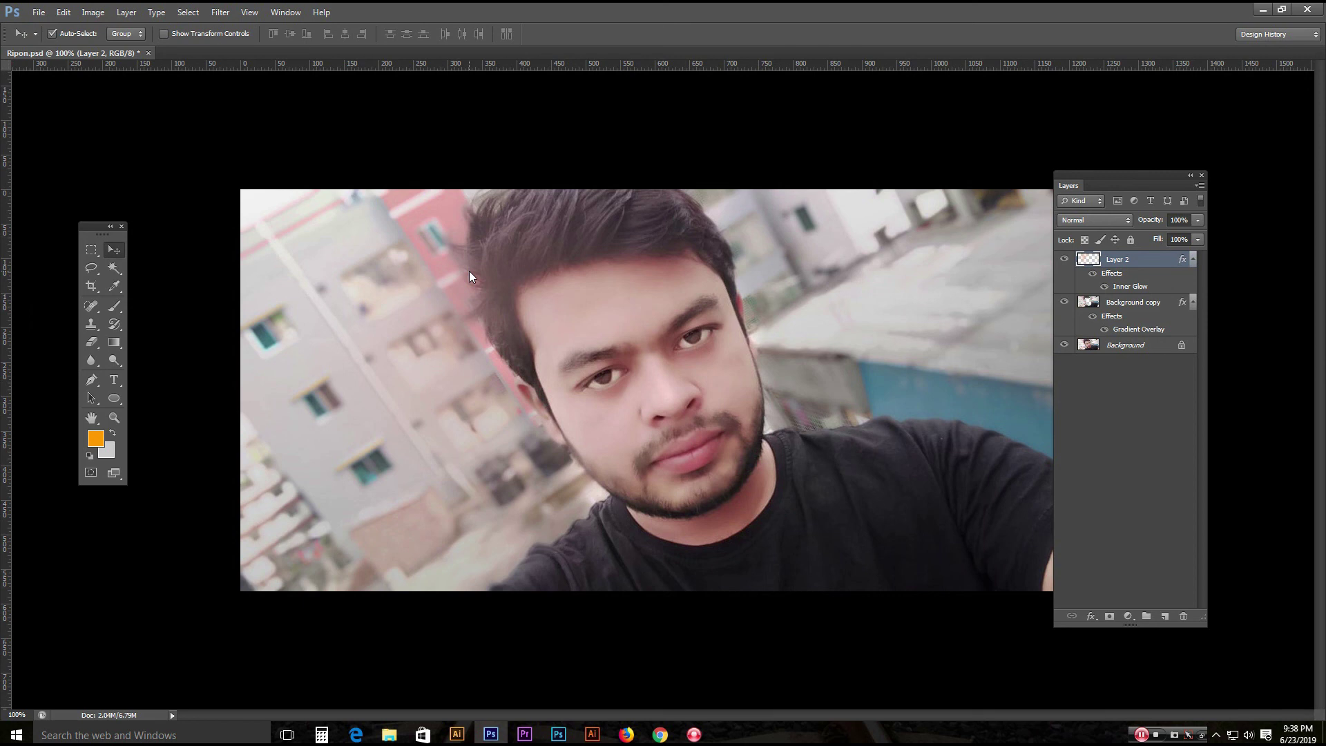